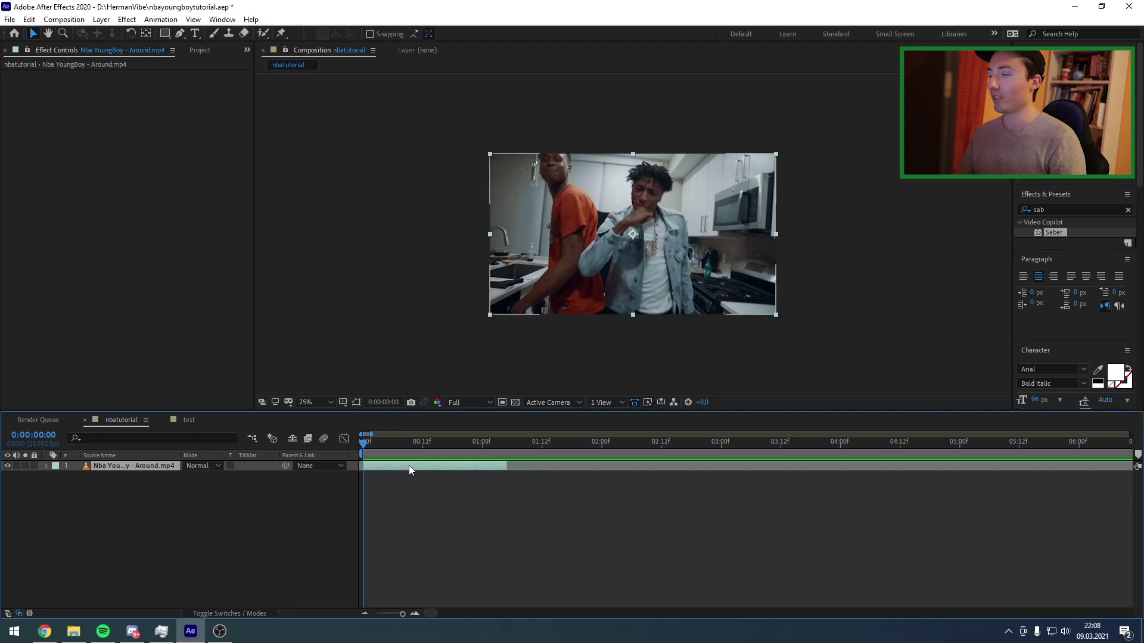
Duplicate the clip layer and paint a Roto Brush stroke over the rapper's body in Layer view.
key(ctrl+d)
double_click(408, 466)
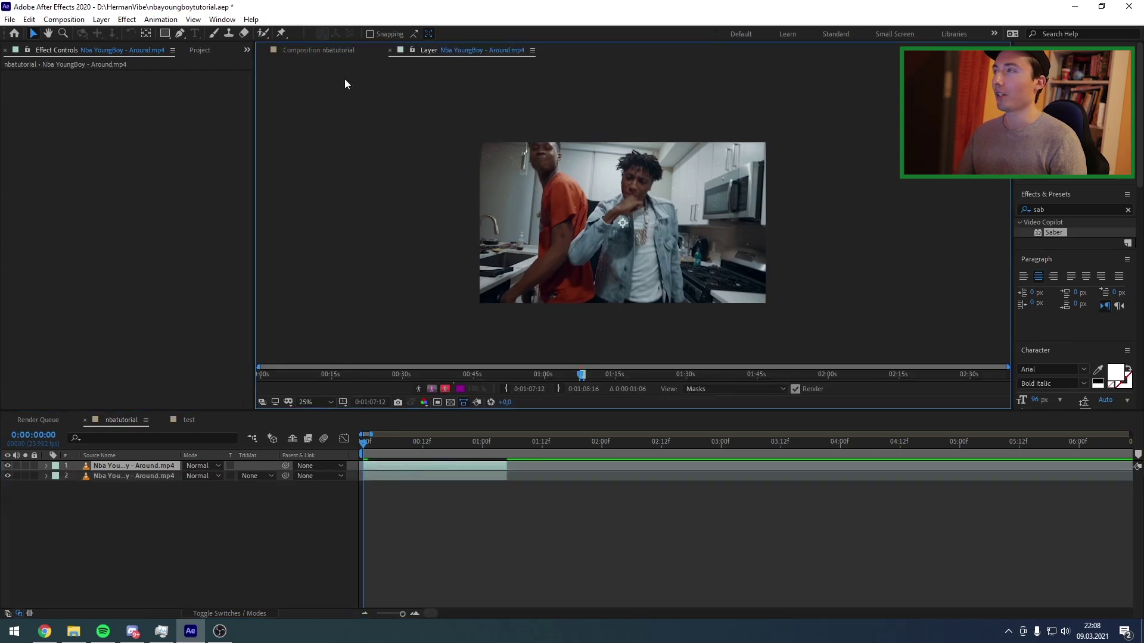
click(263, 34)
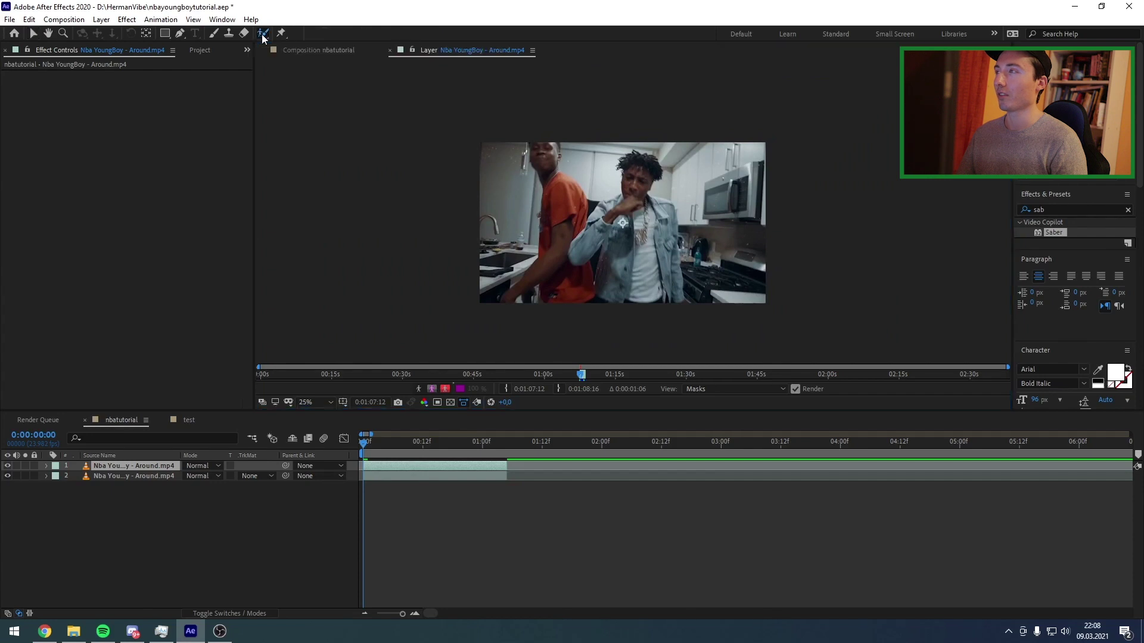
scroll(651, 227, up, 2)
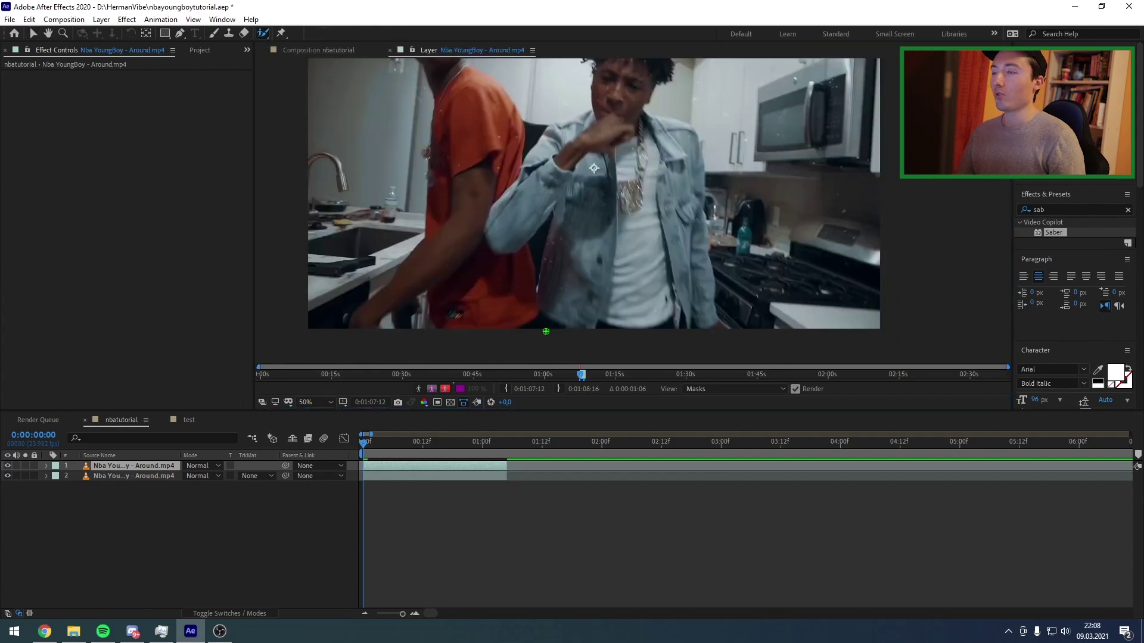
mouse_move(546, 327)
mouse_down()
mouse_move(557, 190)
mouse_move(512, 234)
mouse_move(500, 228)
mouse_move(566, 122)
mouse_up()
Switch Roto Brush to Version 2.0 and refine the matte along the jacket and head.
click(148, 86)
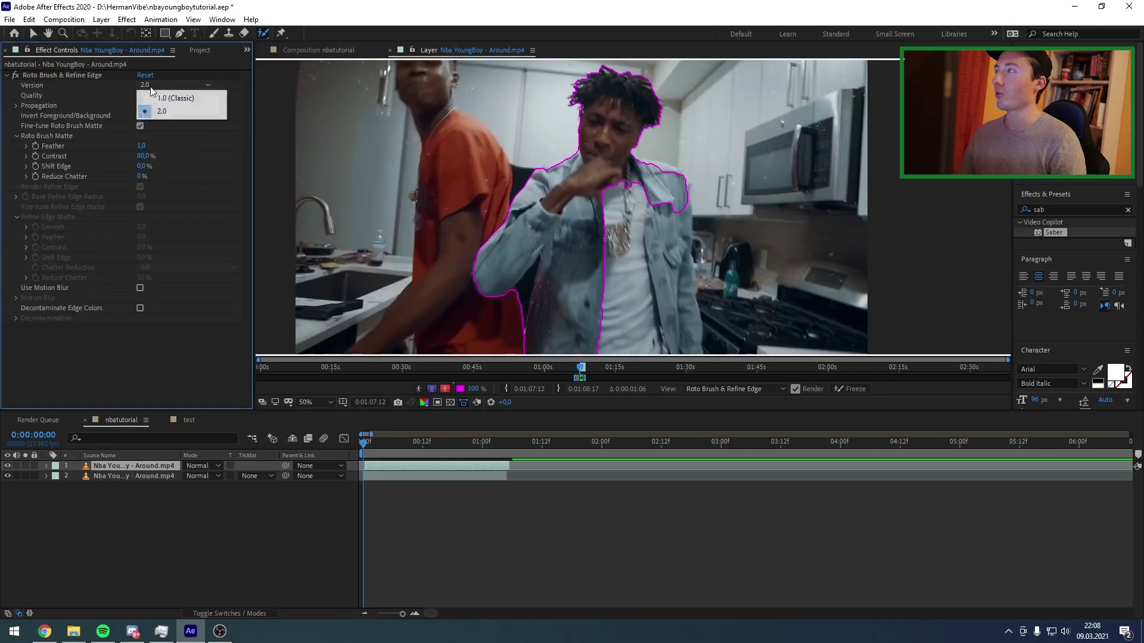
click(190, 109)
drag(671, 196, 685, 345)
scroll(683, 250, down, 2)
scroll(683, 249, up, 2)
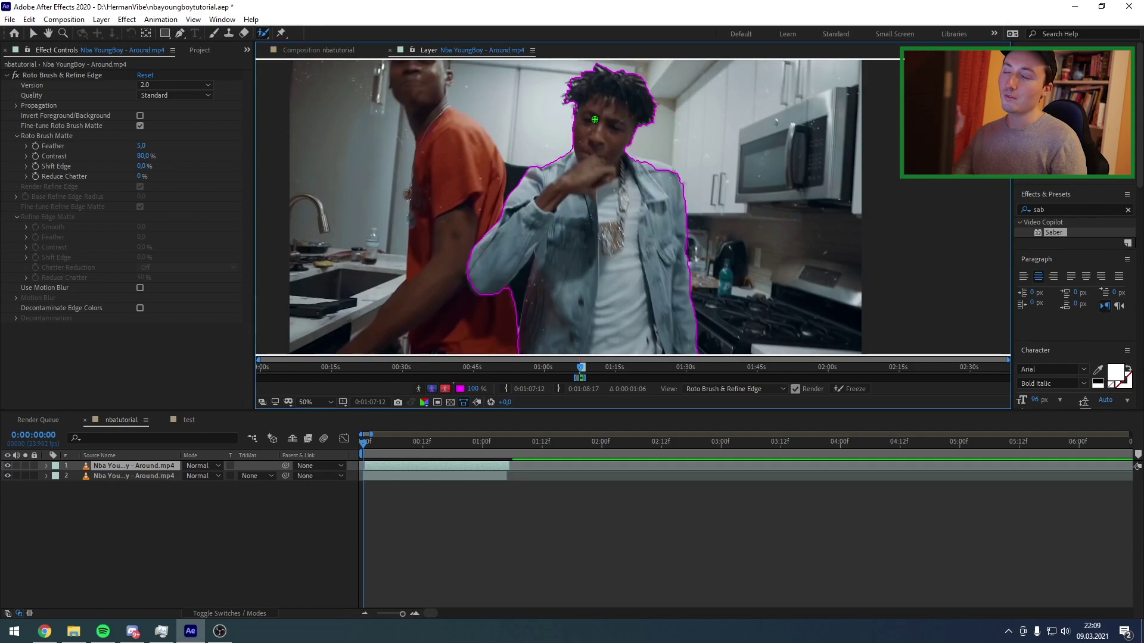
drag(598, 110, 598, 132)
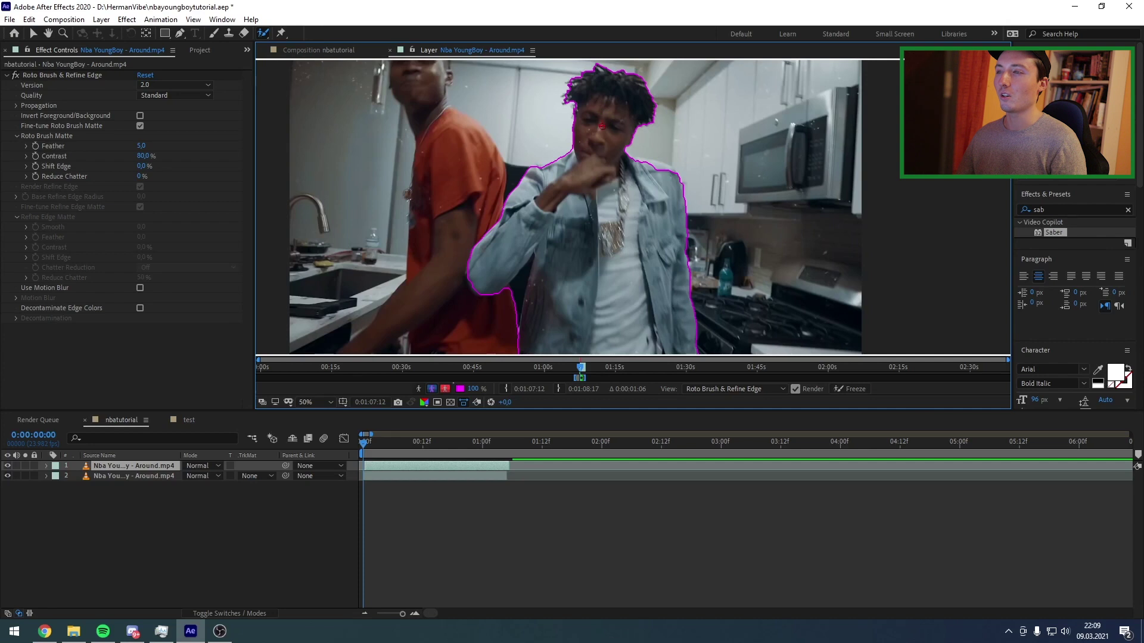
alt+click(639, 132)
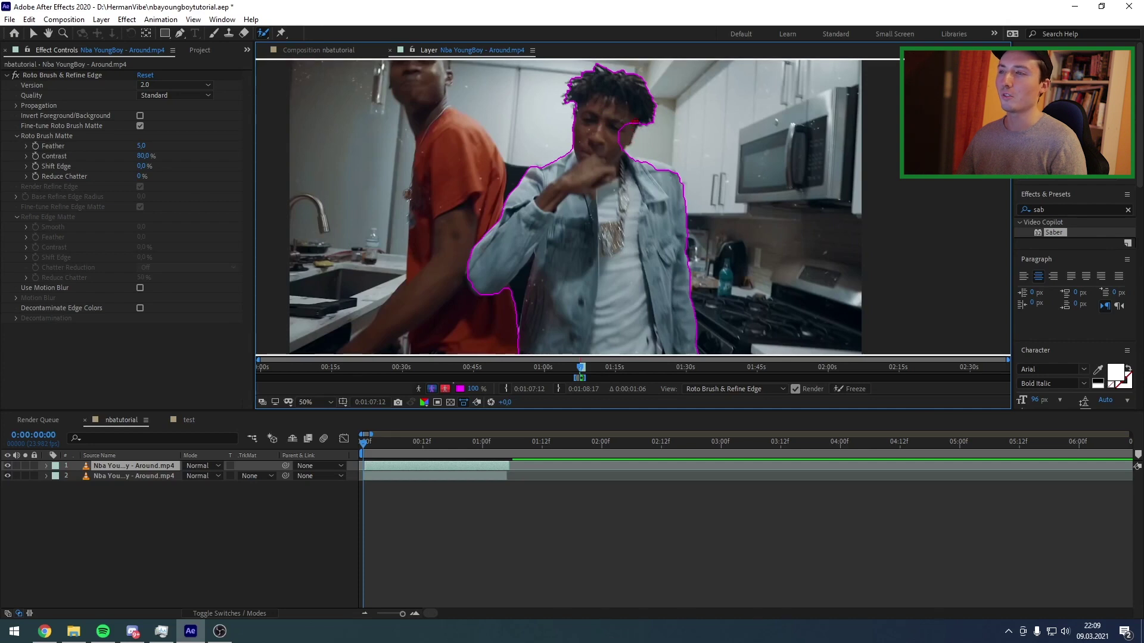
Play the footage to propagate the rapper's matte through the first second.
key(space)
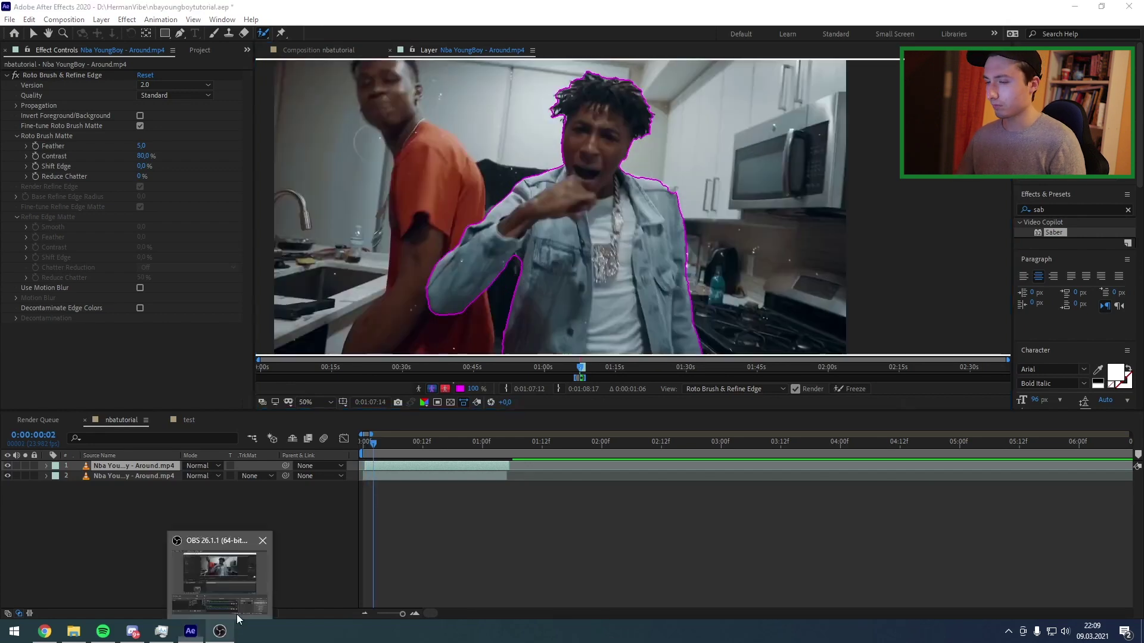
key(comma)
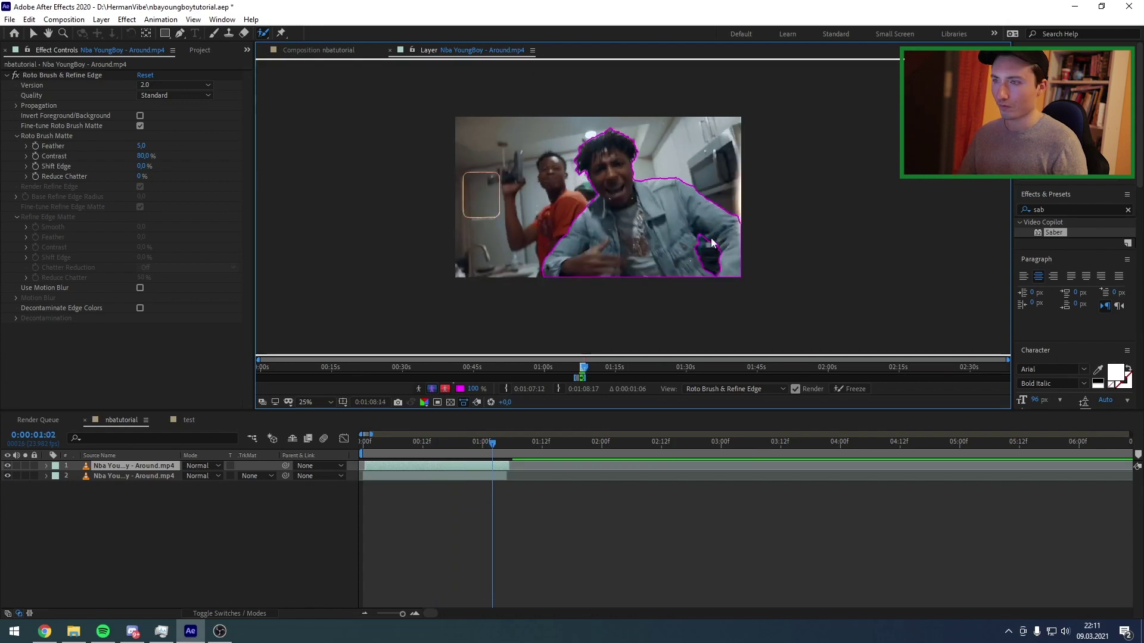
key(space)
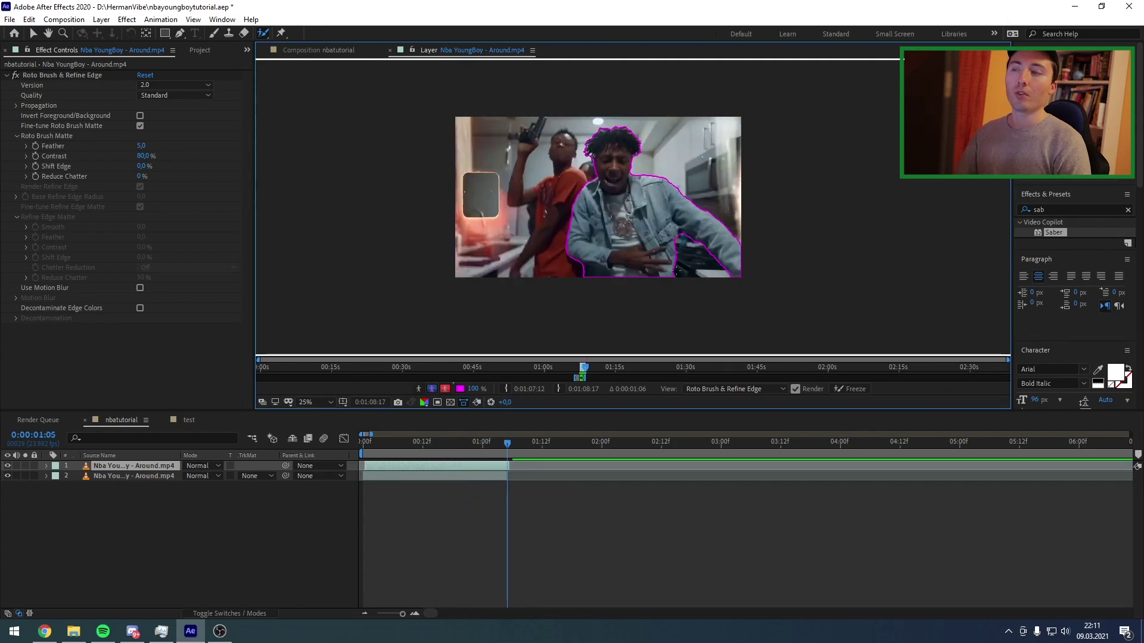
Freeze the roto matte, then toggle the background layer off and on to check the cut-out.
click(856, 390)
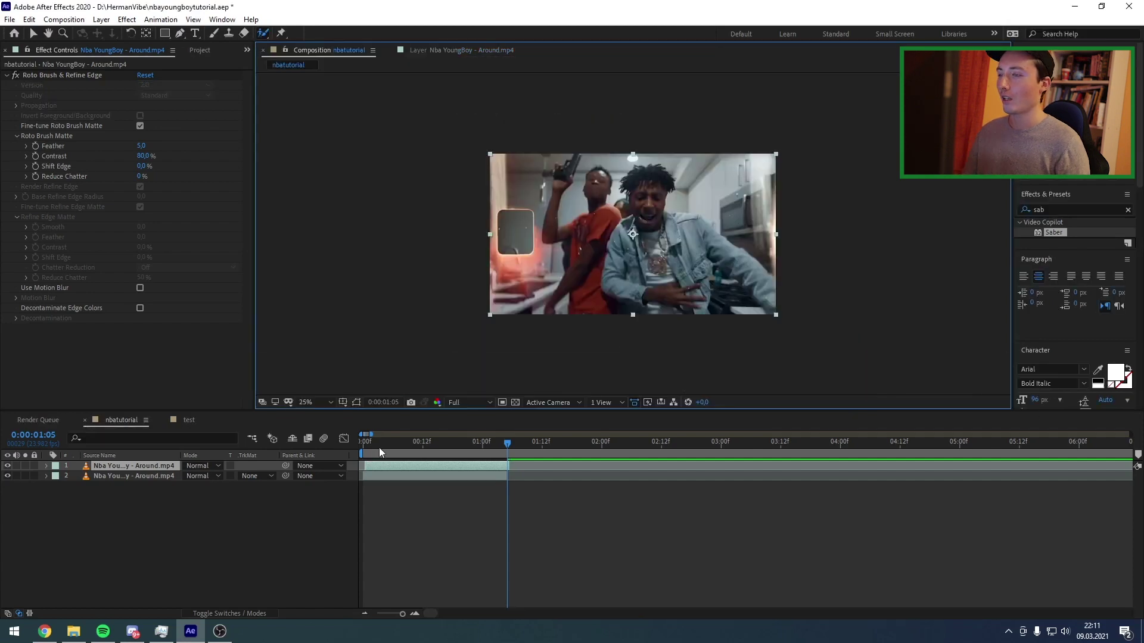
click(374, 447)
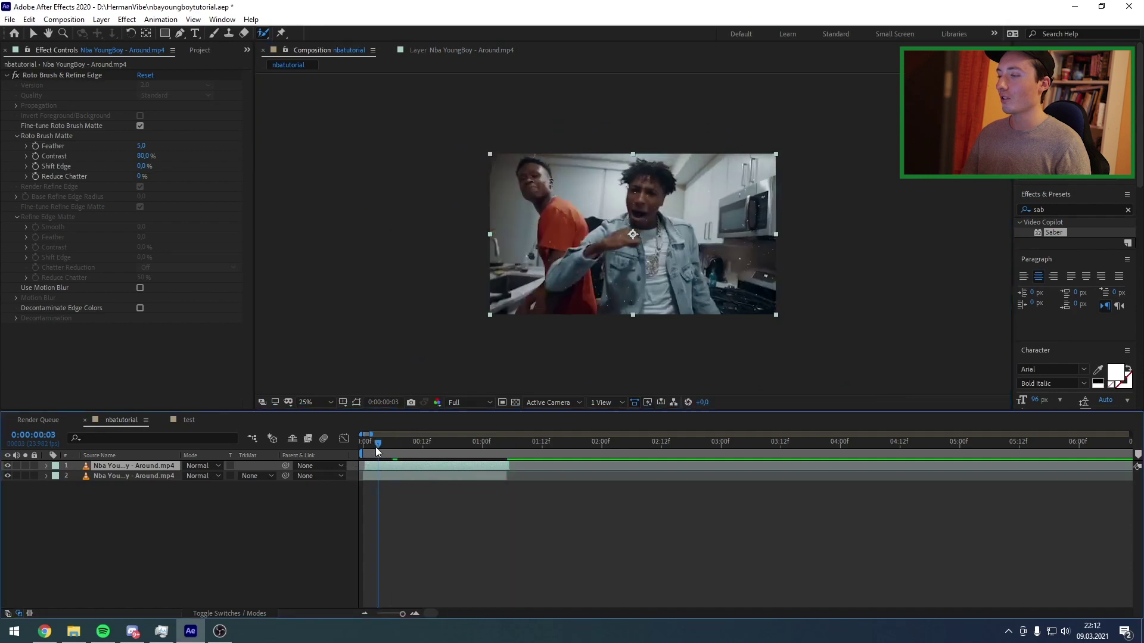
click(7, 476)
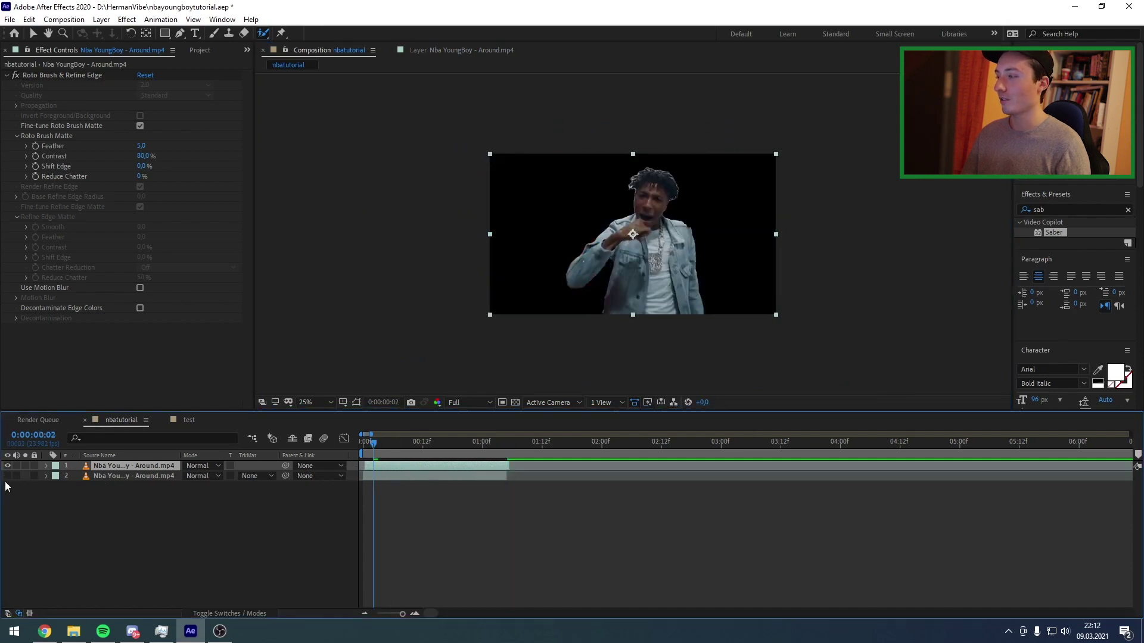
key(space)
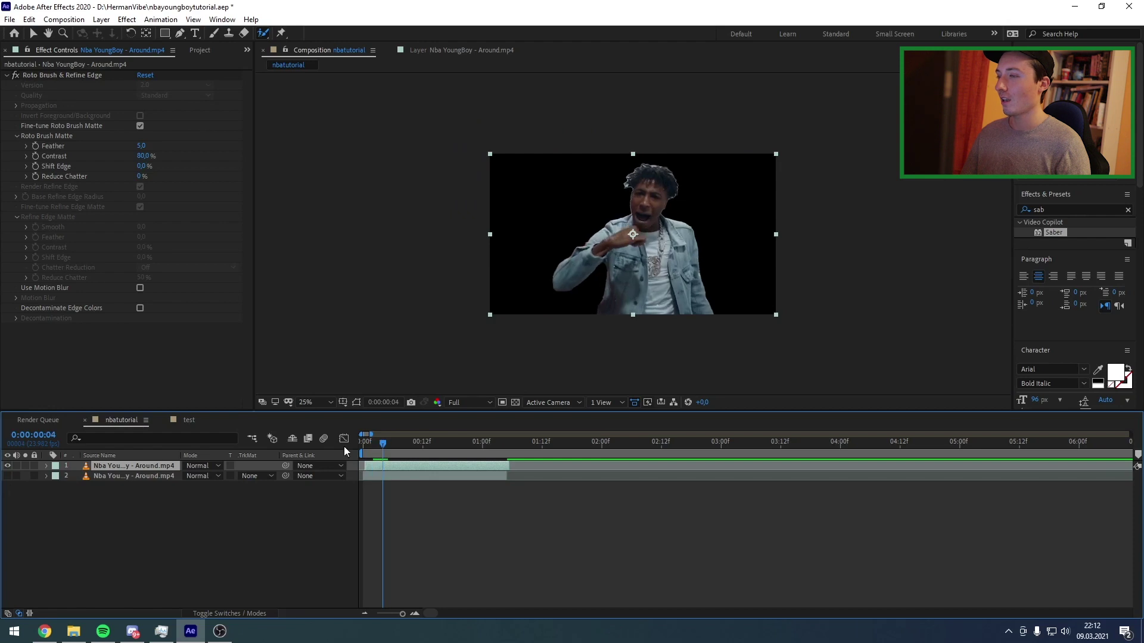
click(7, 476)
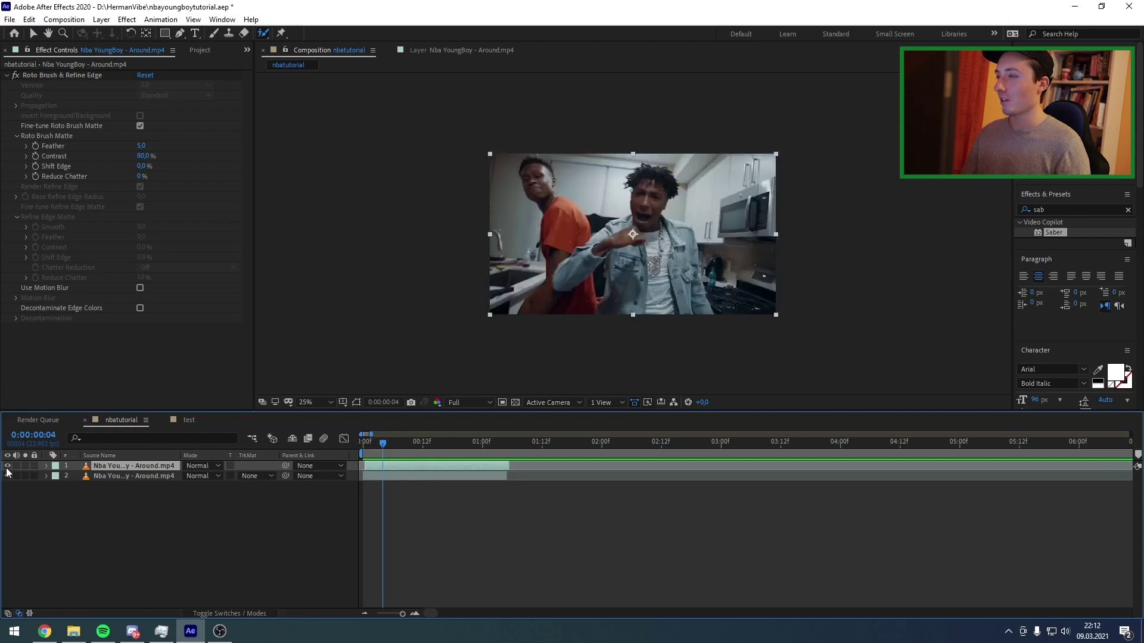
click(1055, 210)
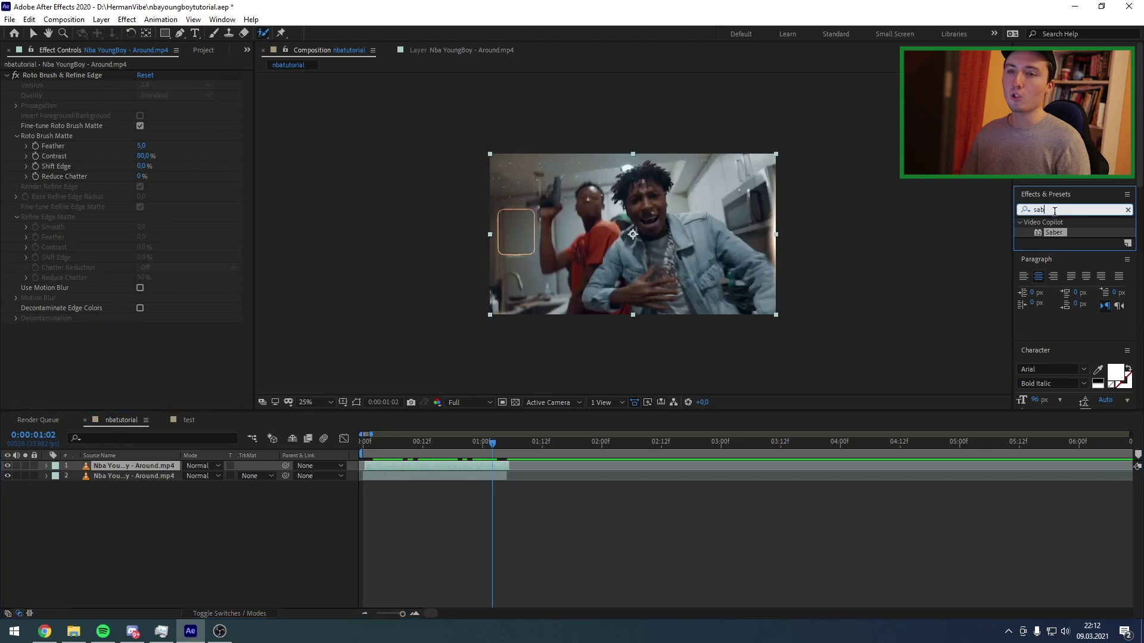
key(BackSpace)
key(BackSpace)
key(BackSpace)
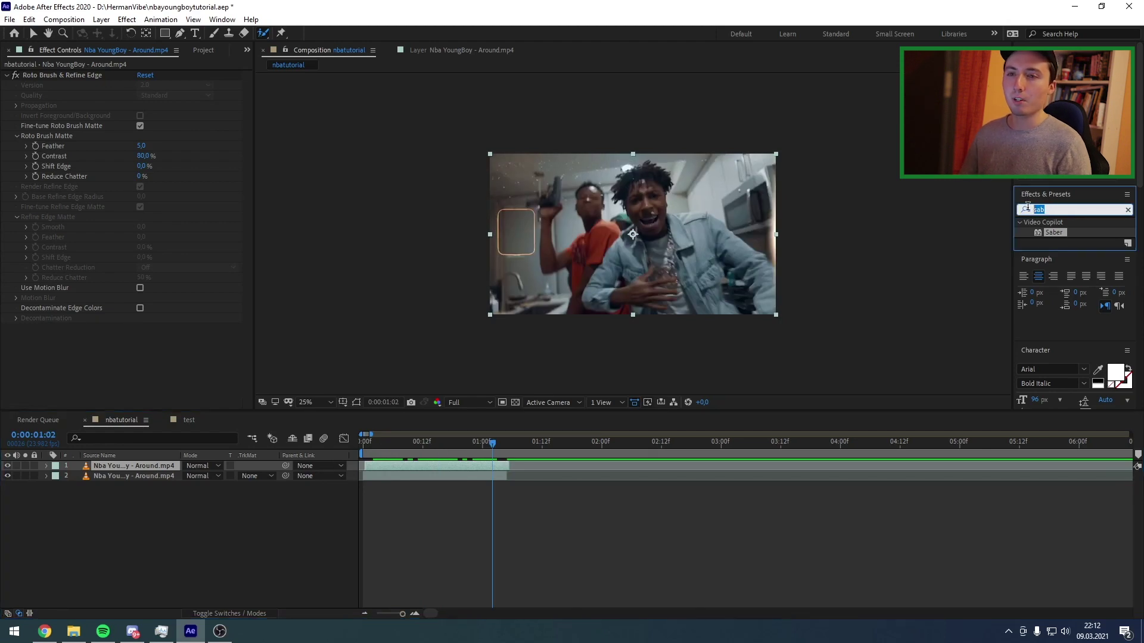
Apply Find Edges to the top rapper layer with Invert enabled.
text(find)
drag(1065, 230, 151, 466)
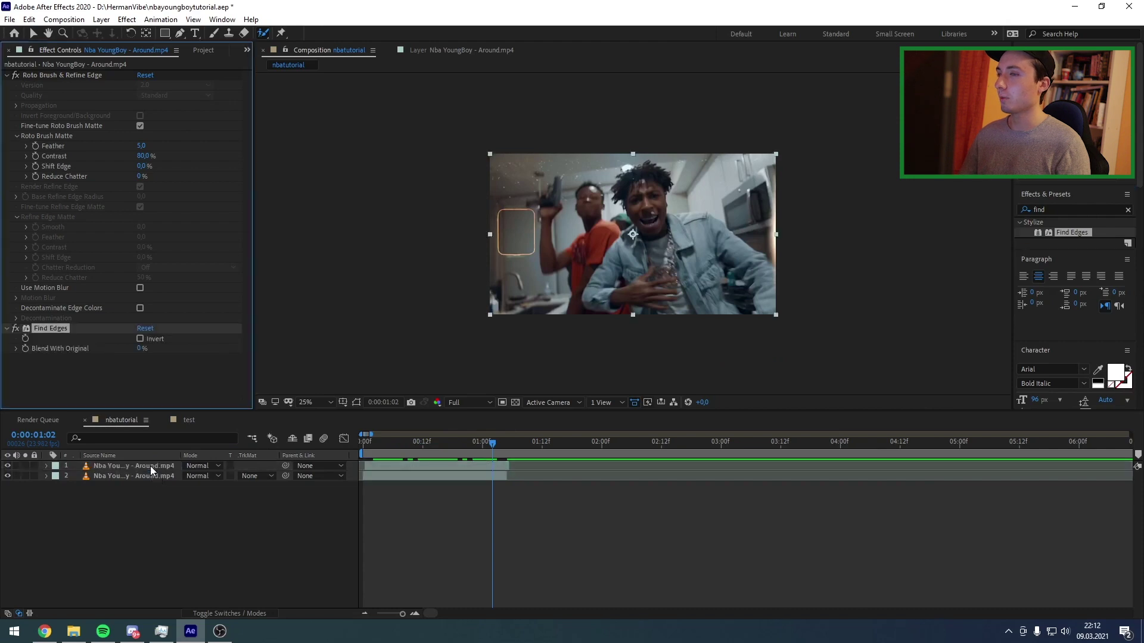
click(140, 339)
Add Levels to the rapper layer with Input Black 126 and Input White 133.
click(1059, 209)
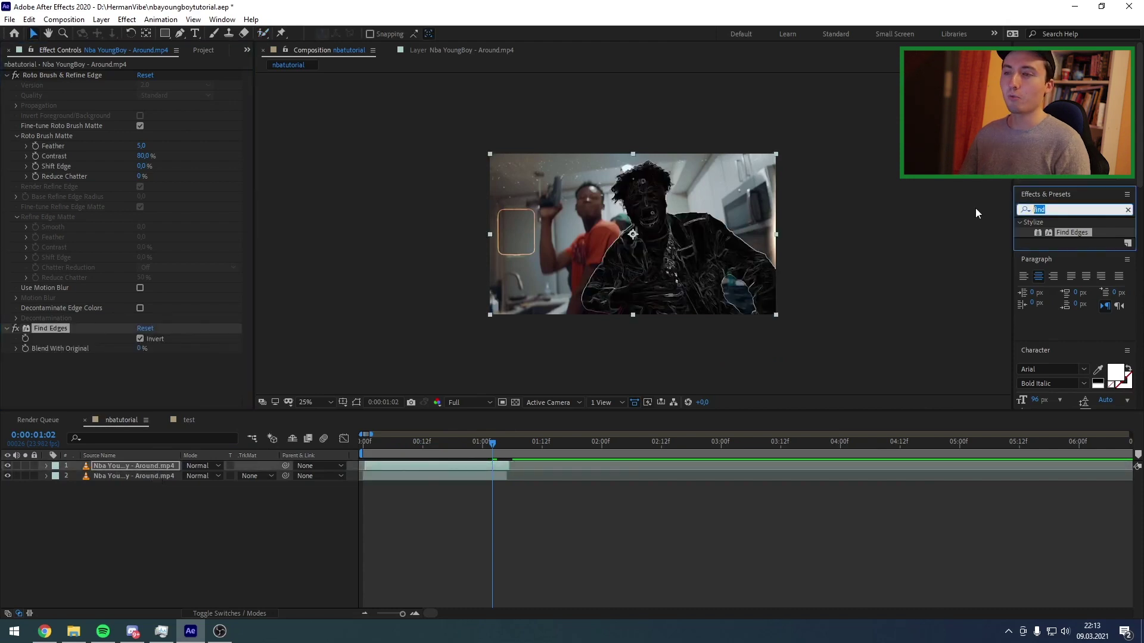
text(levels)
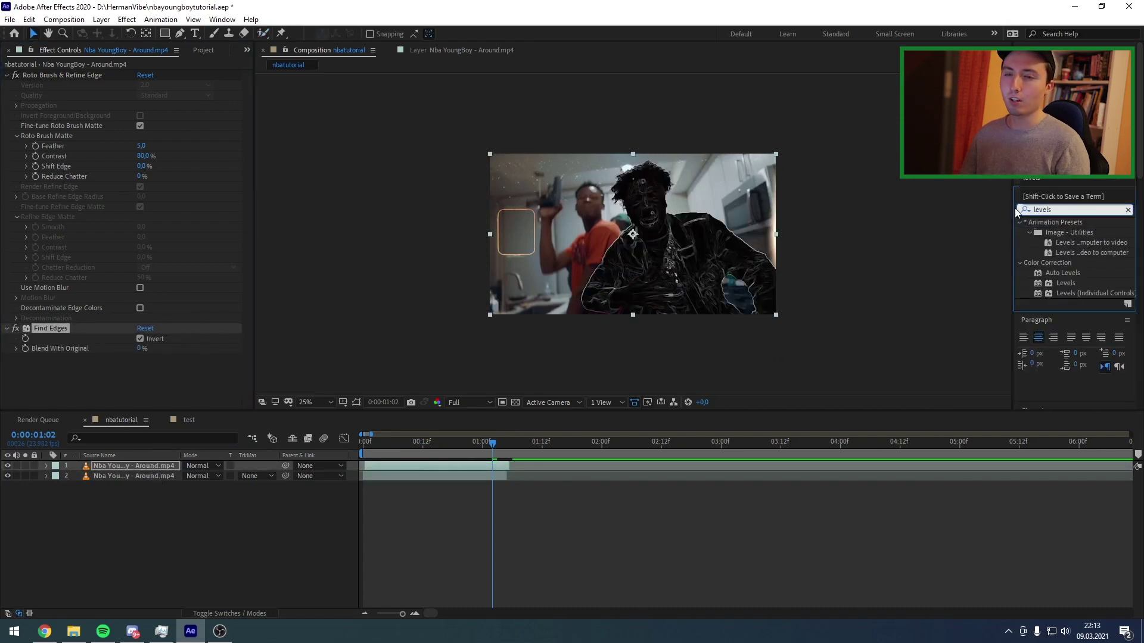
drag(1063, 282, 249, 465)
drag(158, 466, 157, 465)
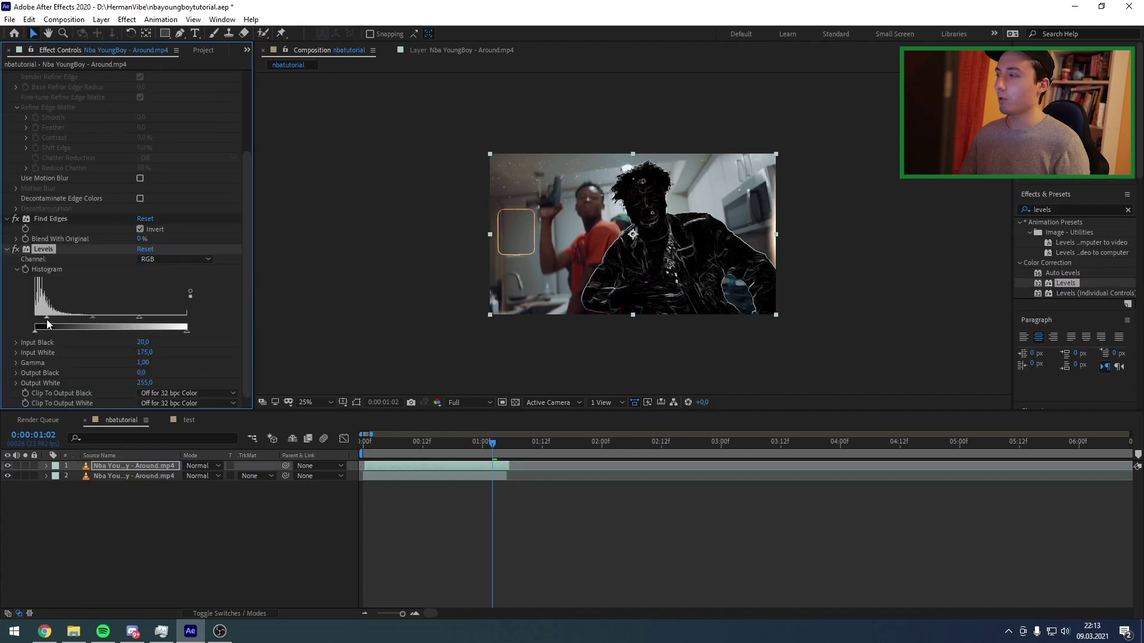
drag(55, 319, 98, 324)
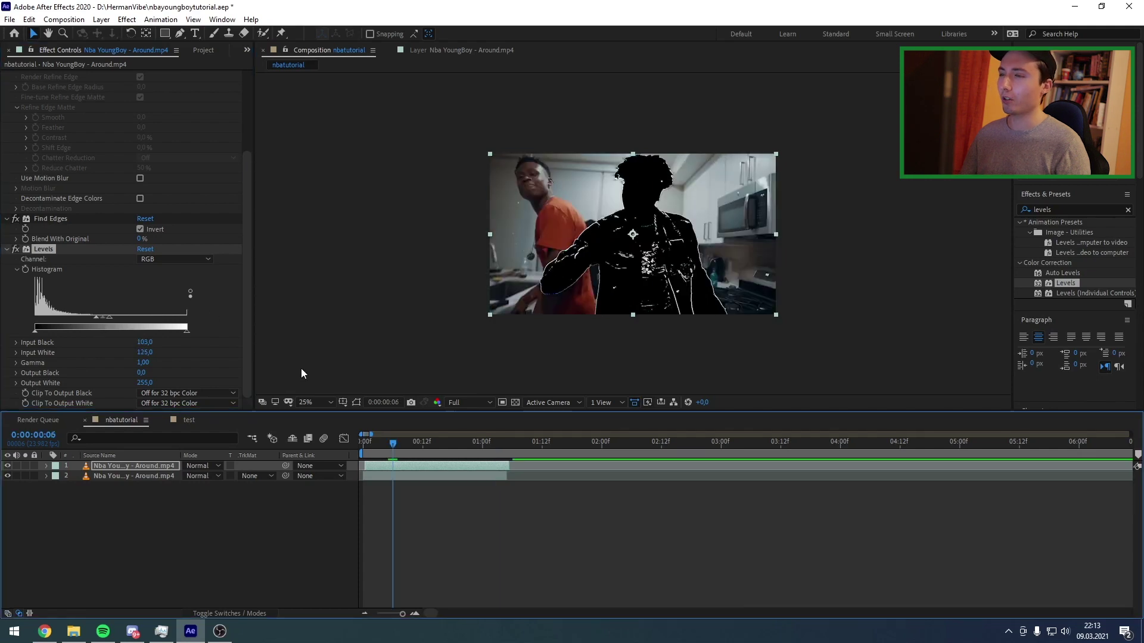
drag(113, 318, 112, 318)
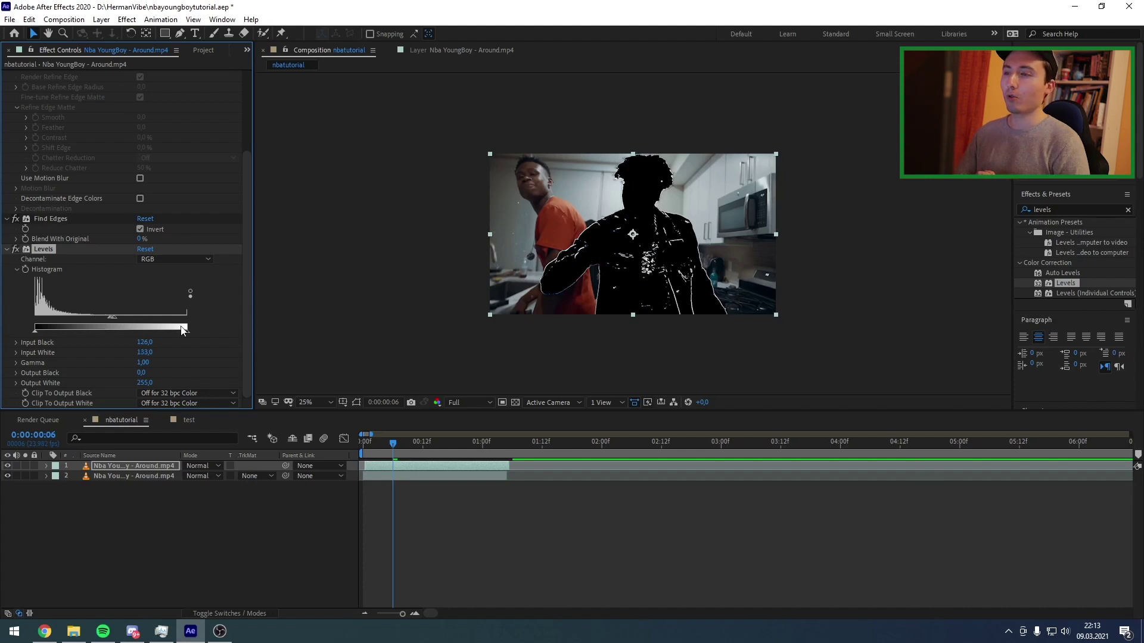
Pre-compose the rapper layer into 'Nba YoungBoy - Around.mp4 Comp 1', moving all attributes.
right_click(453, 466)
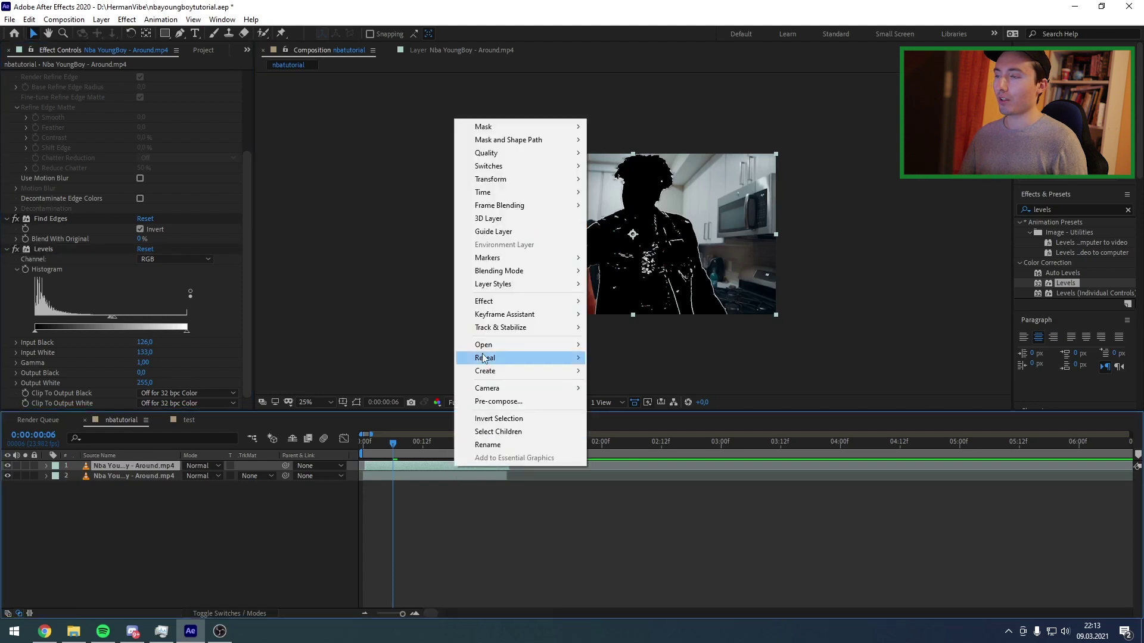
click(494, 438)
click(472, 323)
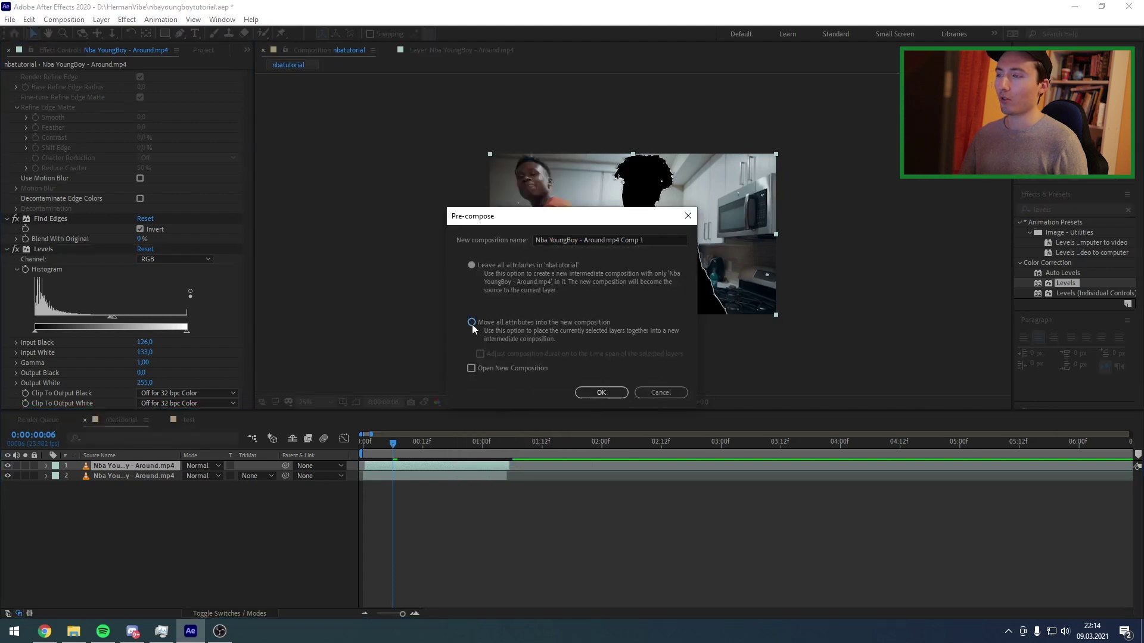
click(601, 392)
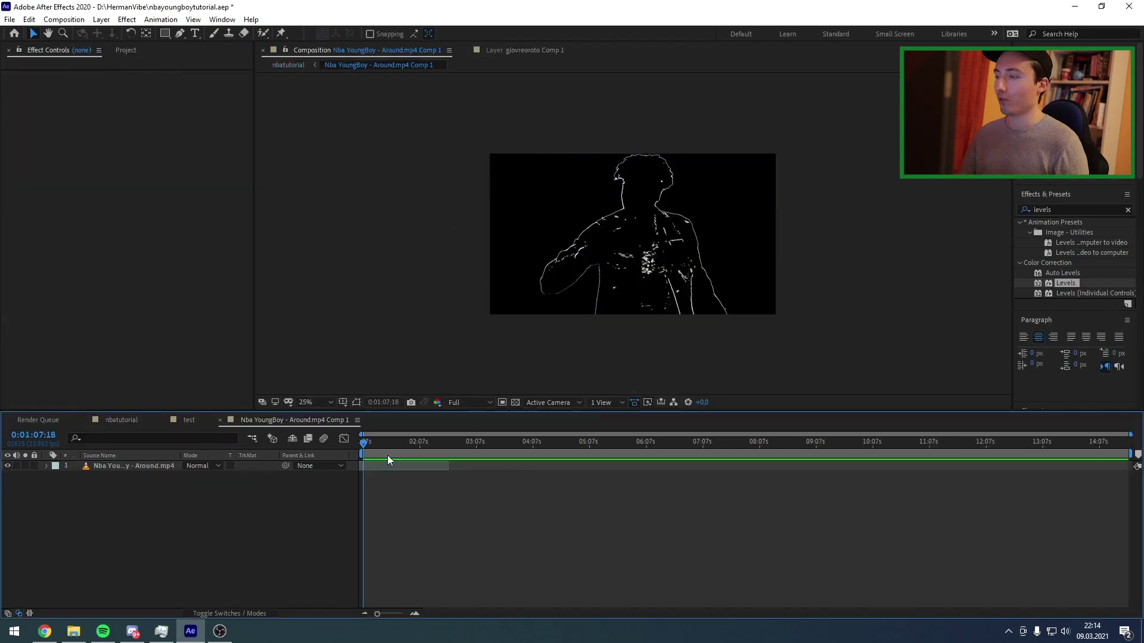
scroll(408, 485, up, 3)
scroll(408, 592, up, 5)
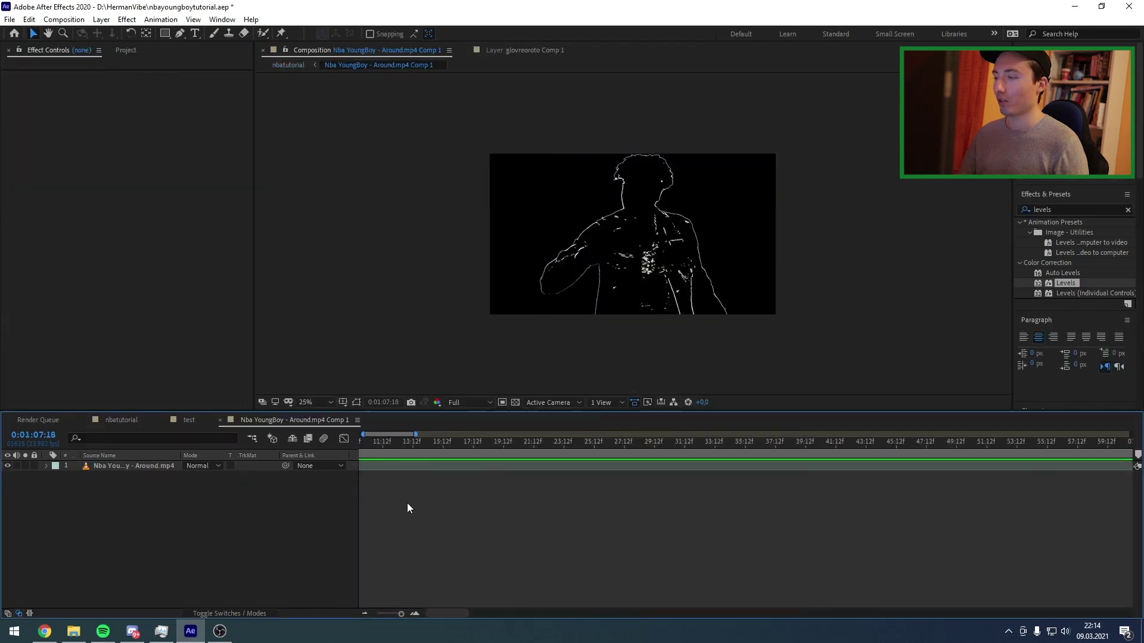
key(ctrl+a)
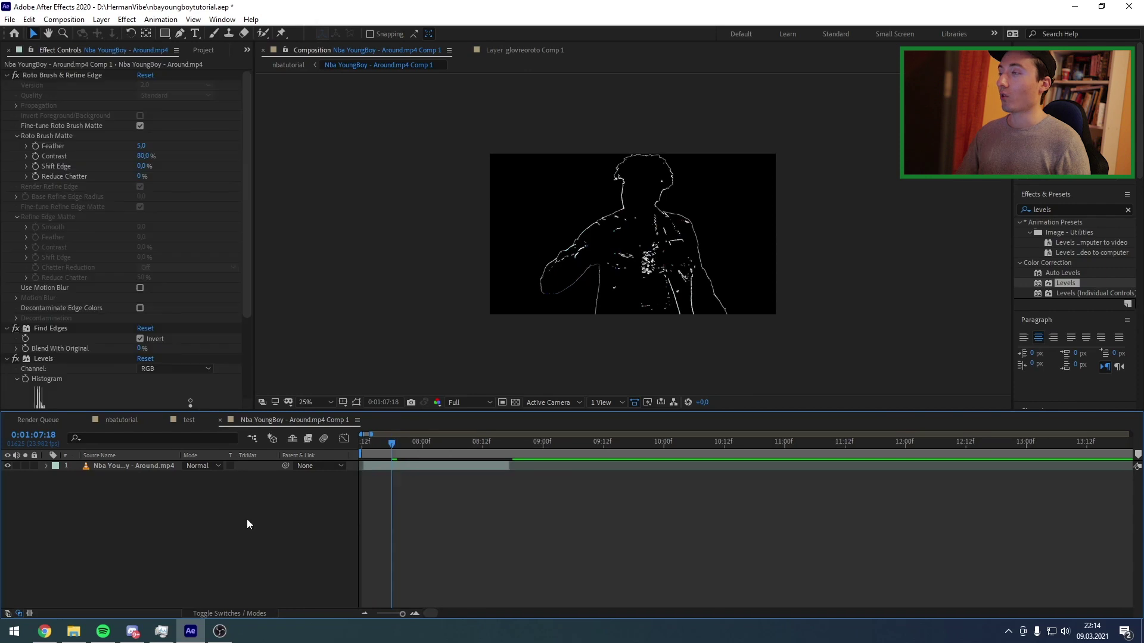
right_click(280, 524)
Create a white solid layer above the rapper clip.
mouse_move(307, 396)
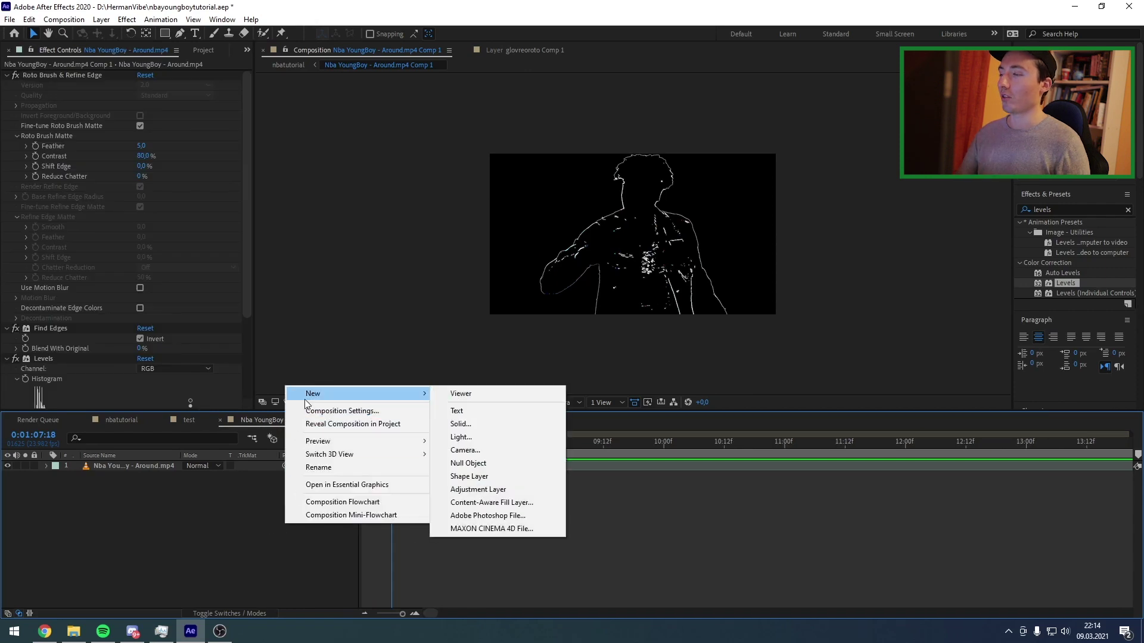
click(477, 423)
click(567, 393)
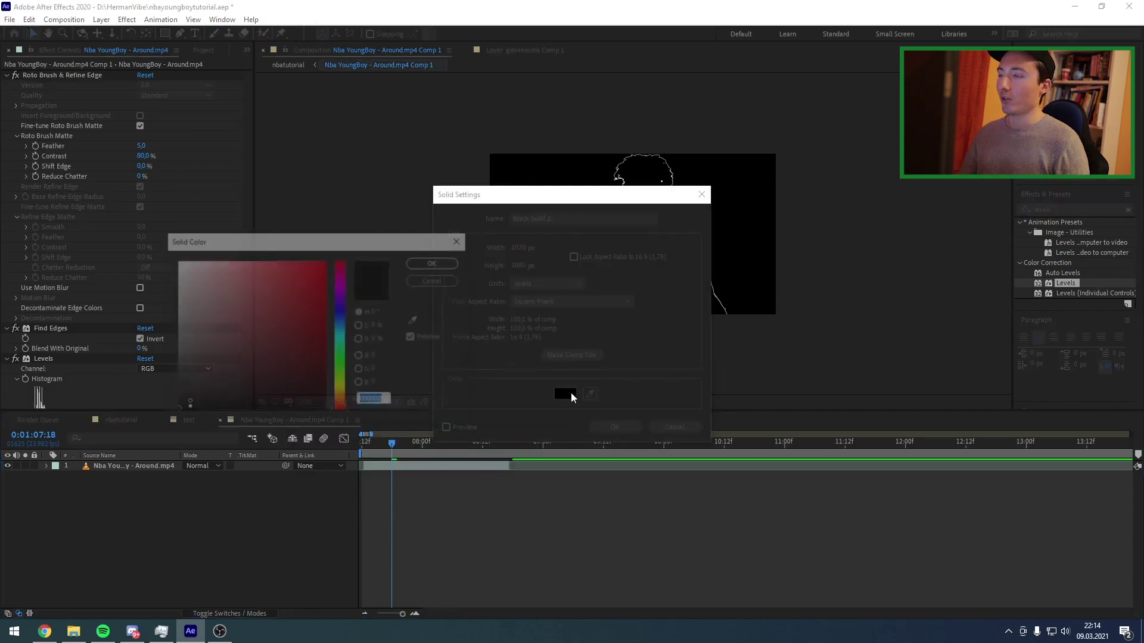
click(436, 263)
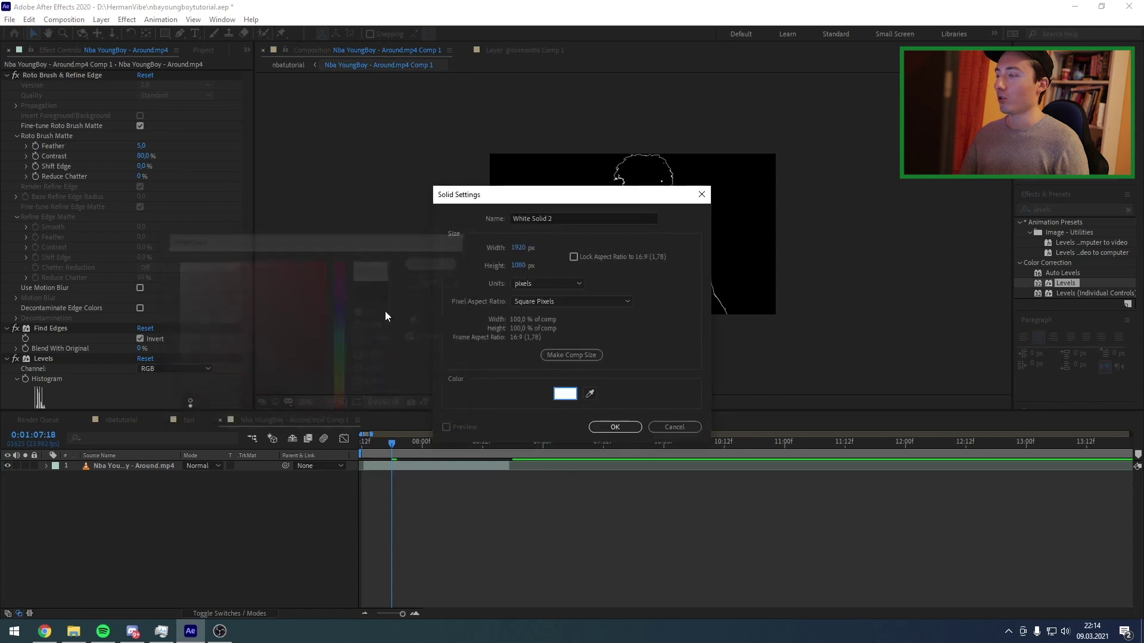
click(614, 427)
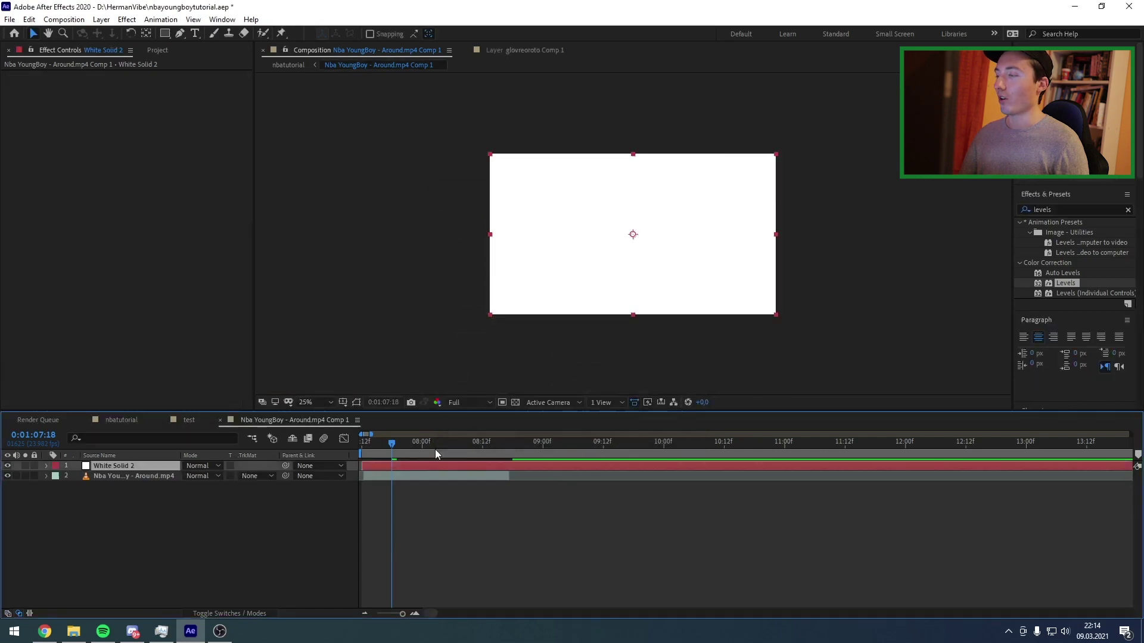
Create a black solid layer beneath the rapper clip.
right_click(145, 503)
mouse_move(231, 373)
click(321, 403)
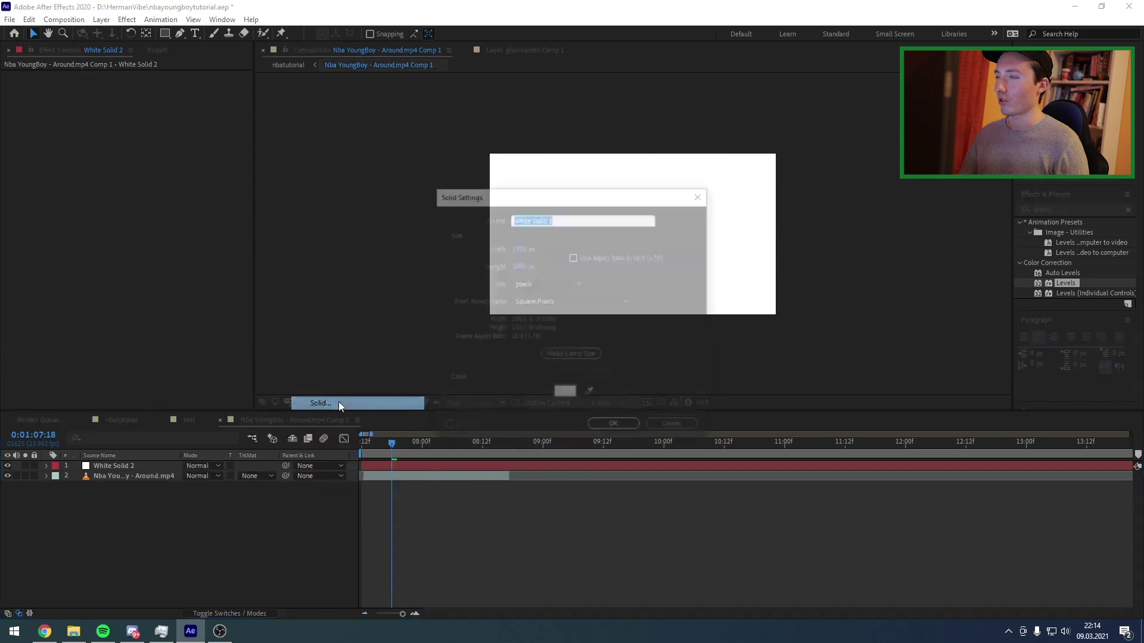
click(565, 393)
click(325, 411)
key(Return)
key(Return)
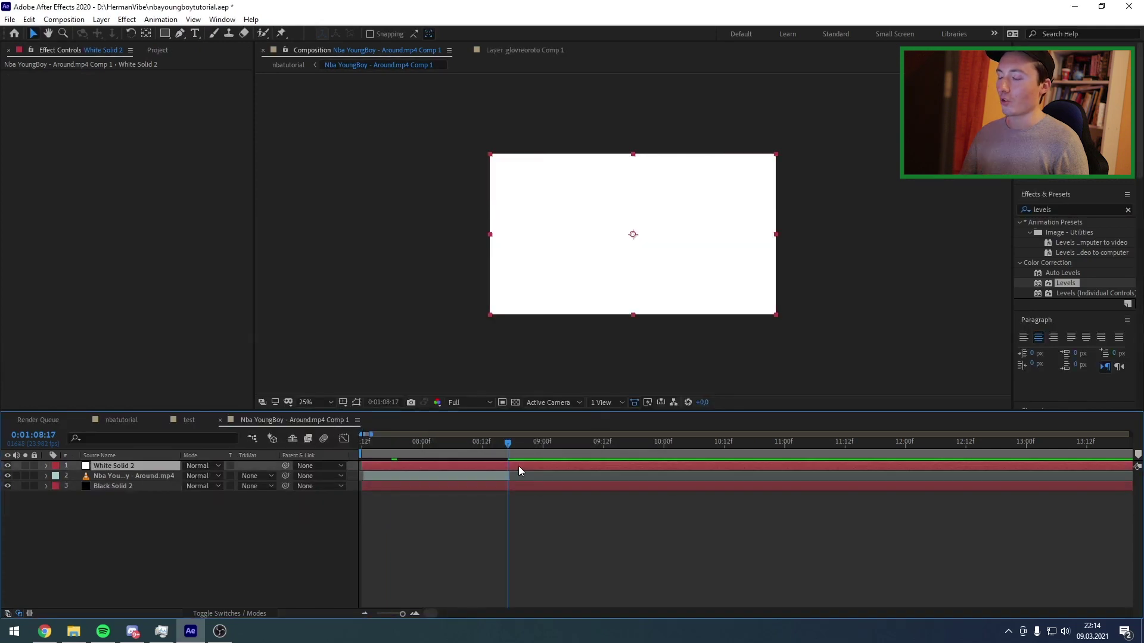
Trim both solids to end at the playhead and search effects for 'fractal noise'.
key(alt+])
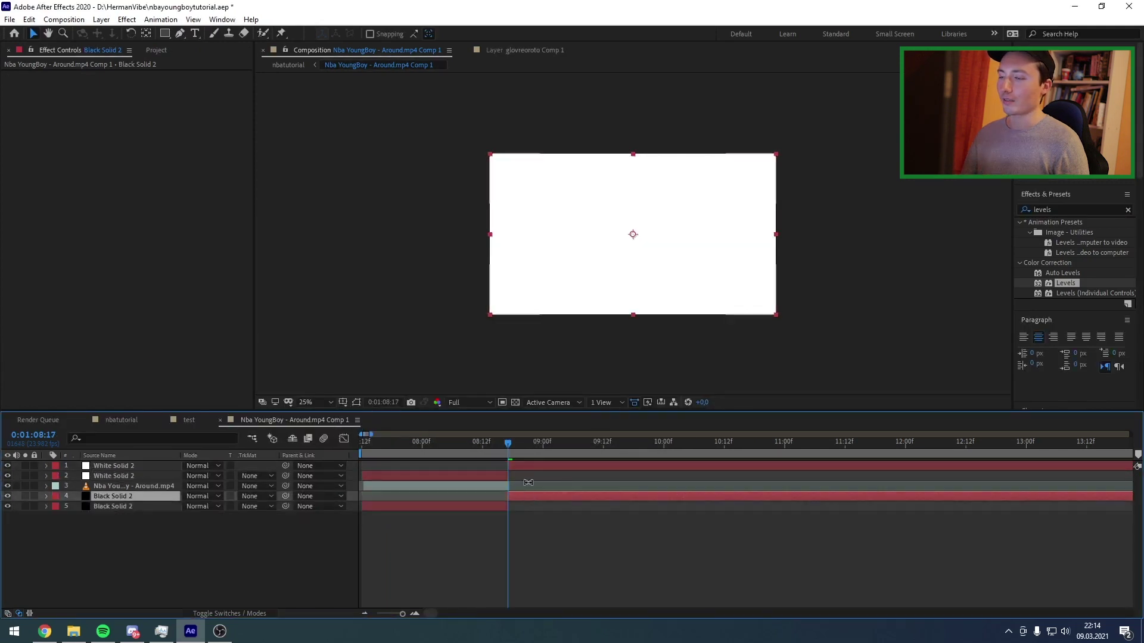
key(Home)
double_click(1042, 209)
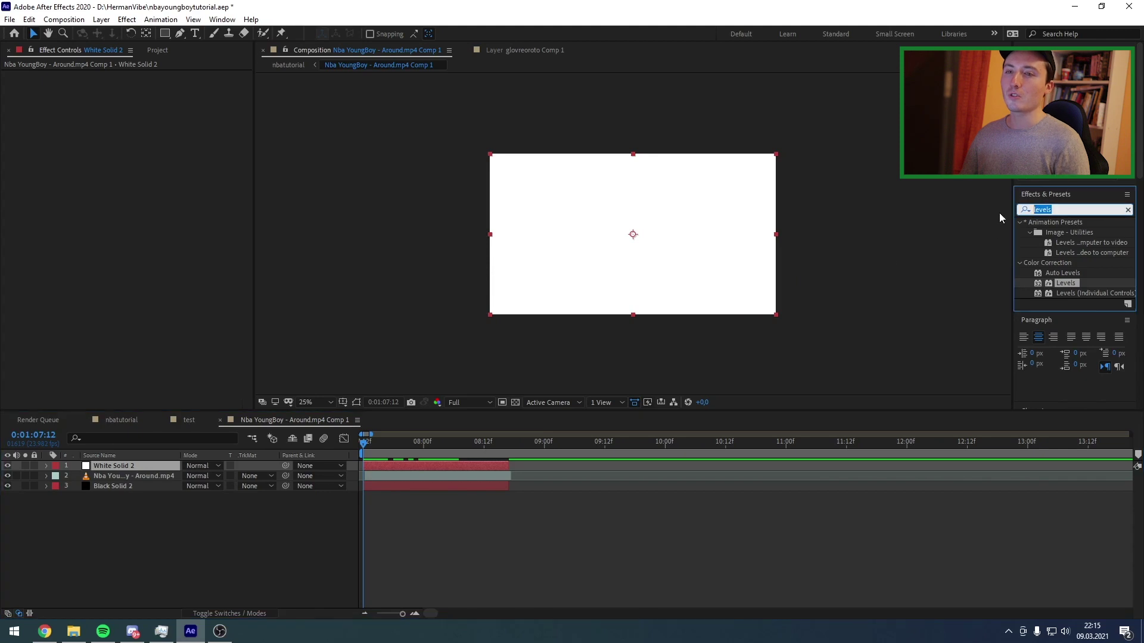
text(fractal noise)
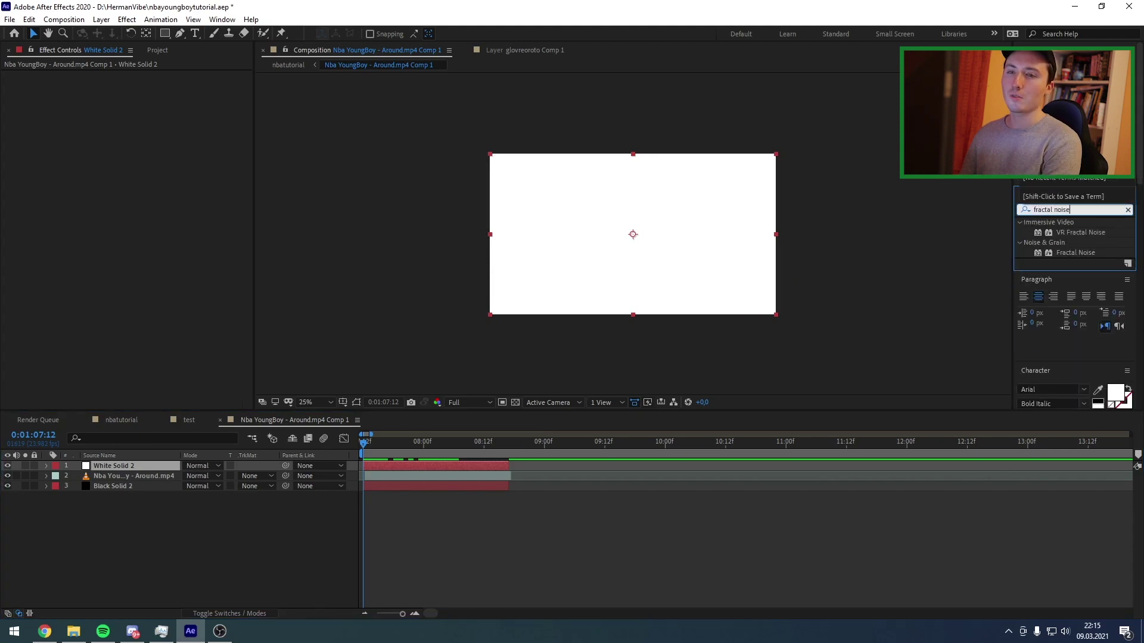
Apply Fractal Noise to White Solid 2.
drag(1075, 252, 145, 124)
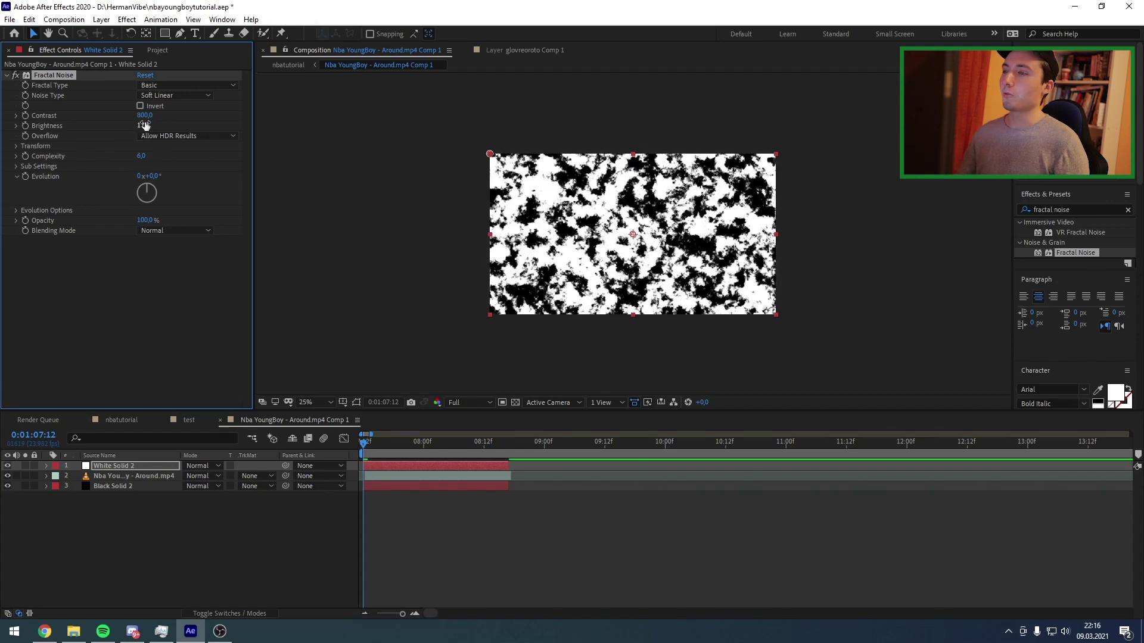
Drive Fractal Noise Evolution with the expression time*1000 and preview the moving noise.
alt+click(25, 176)
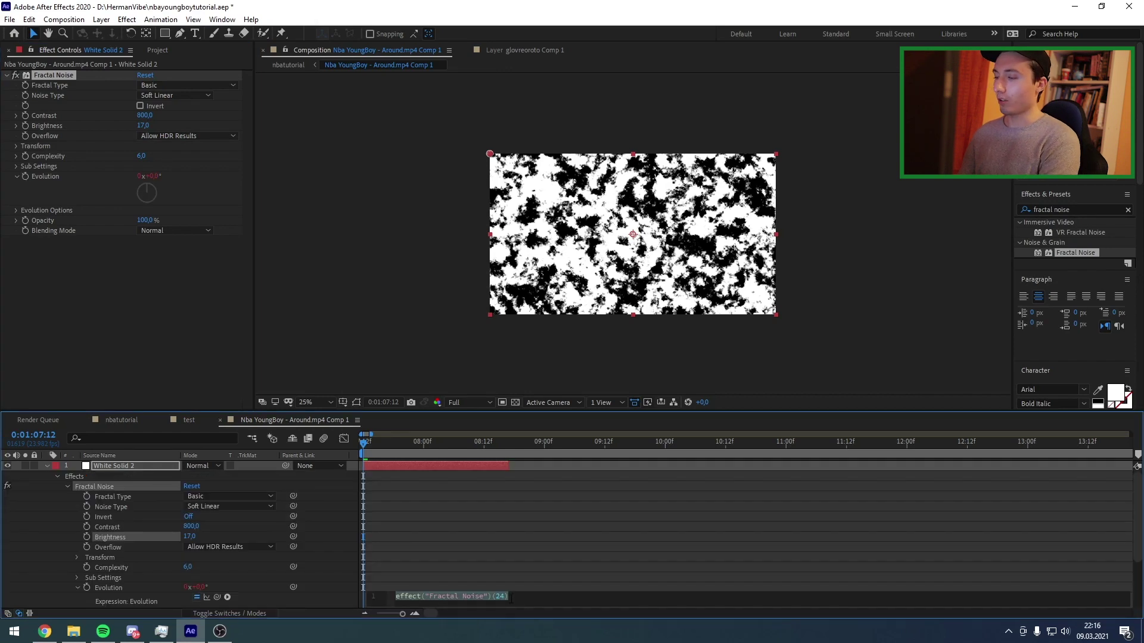
text(time)
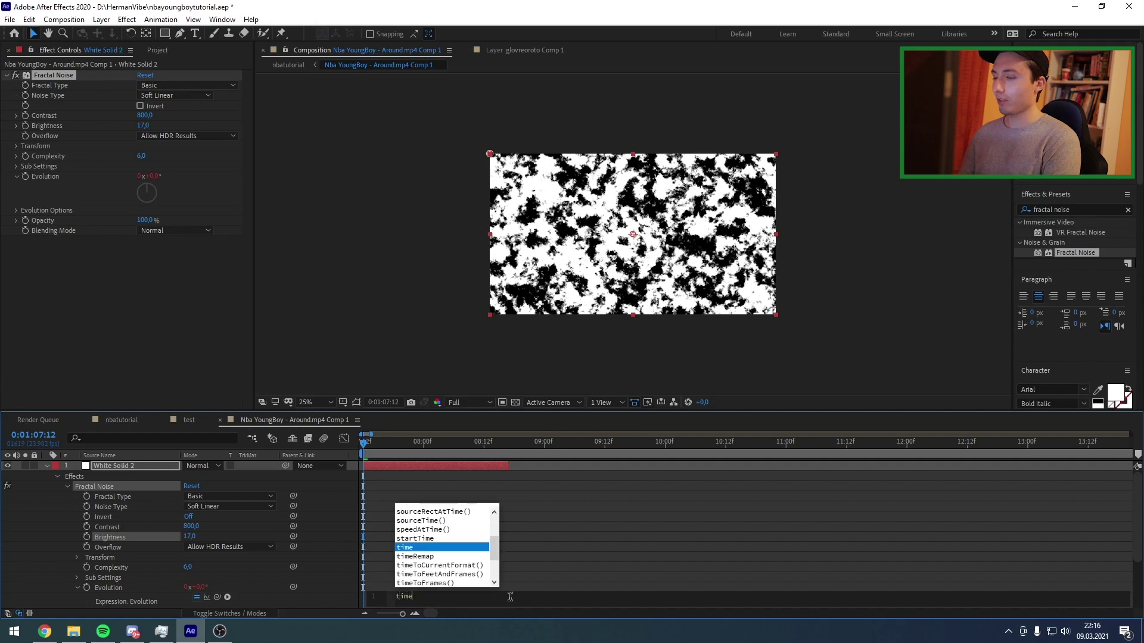
text(*)
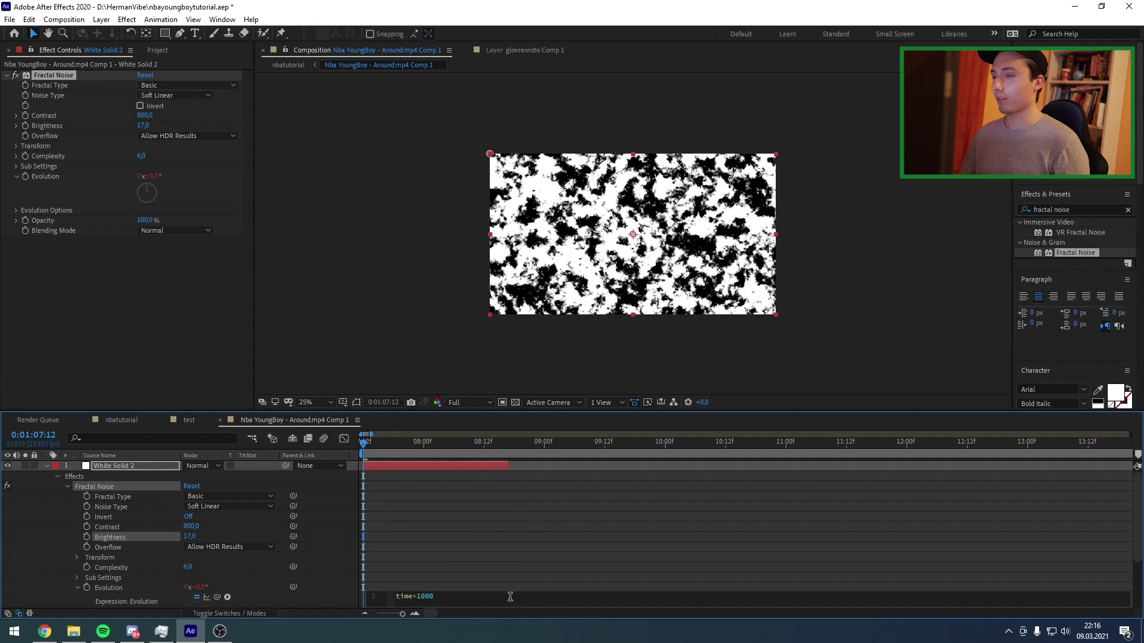
click(520, 541)
click(380, 448)
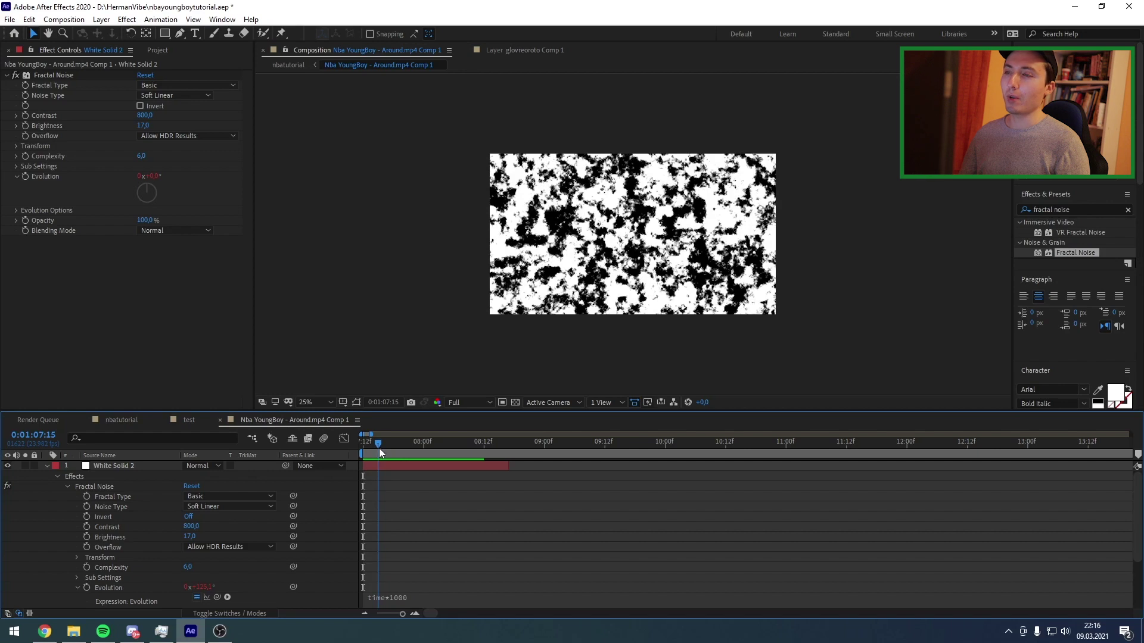
key(space)
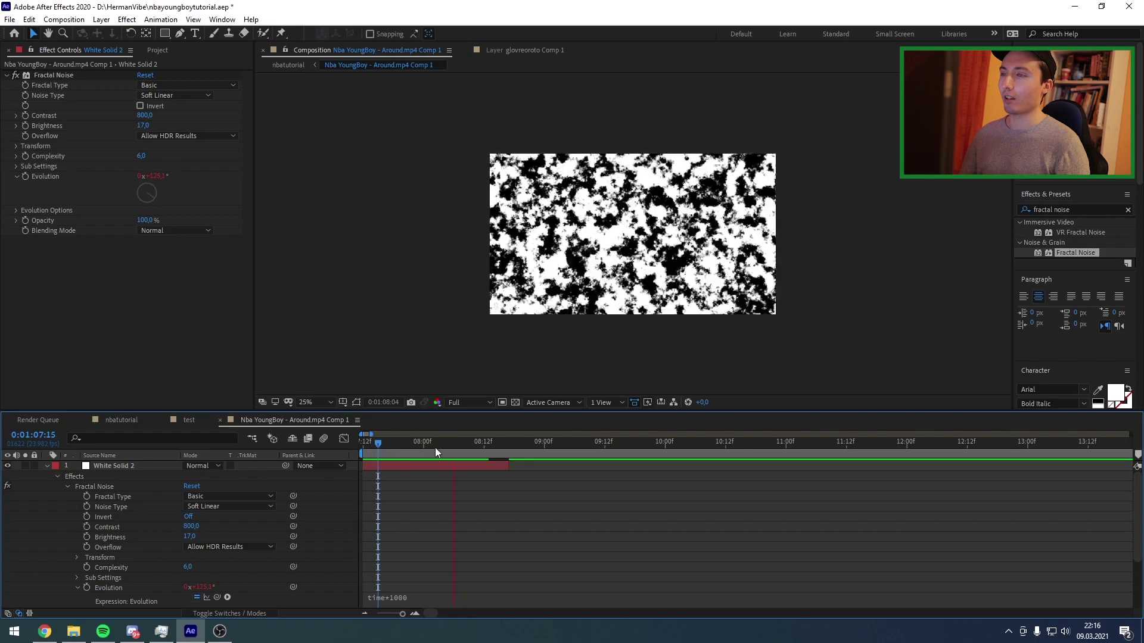
click(363, 448)
drag(364, 449, 398, 466)
scroll(399, 465, down, 3)
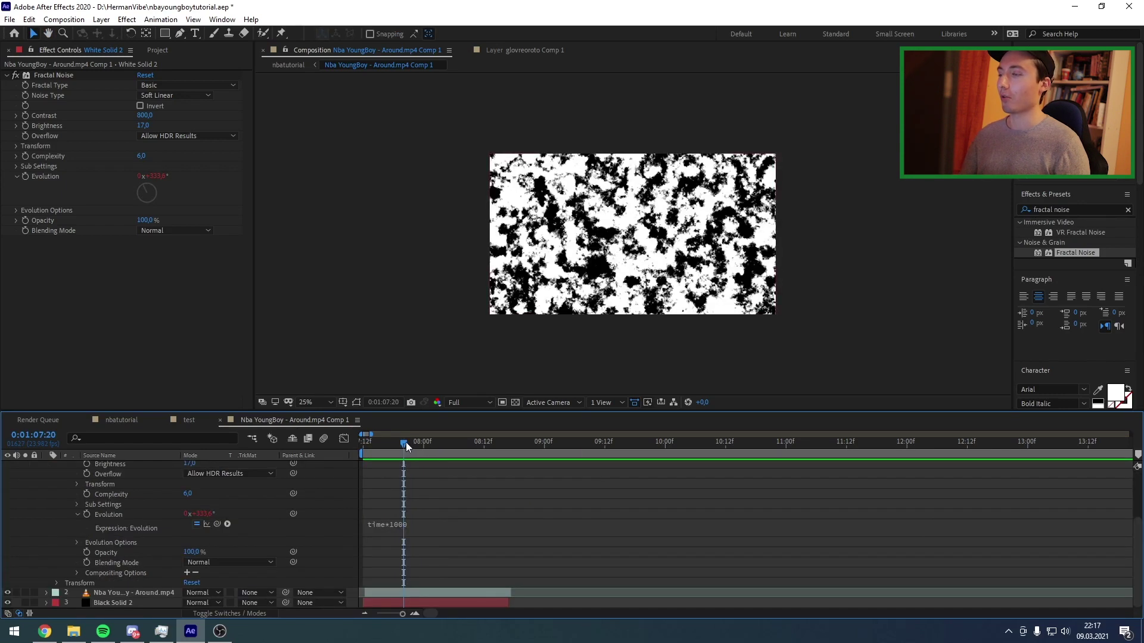
key(u)
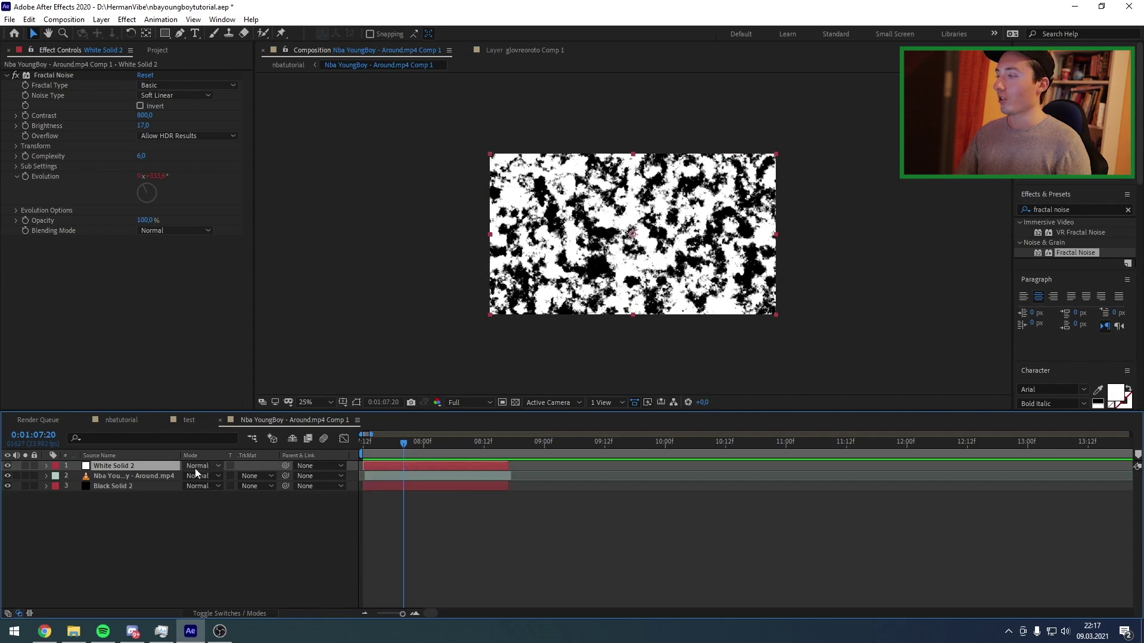
Set White Solid 2's blend mode to Multiply and scrub to check the flicker.
click(197, 466)
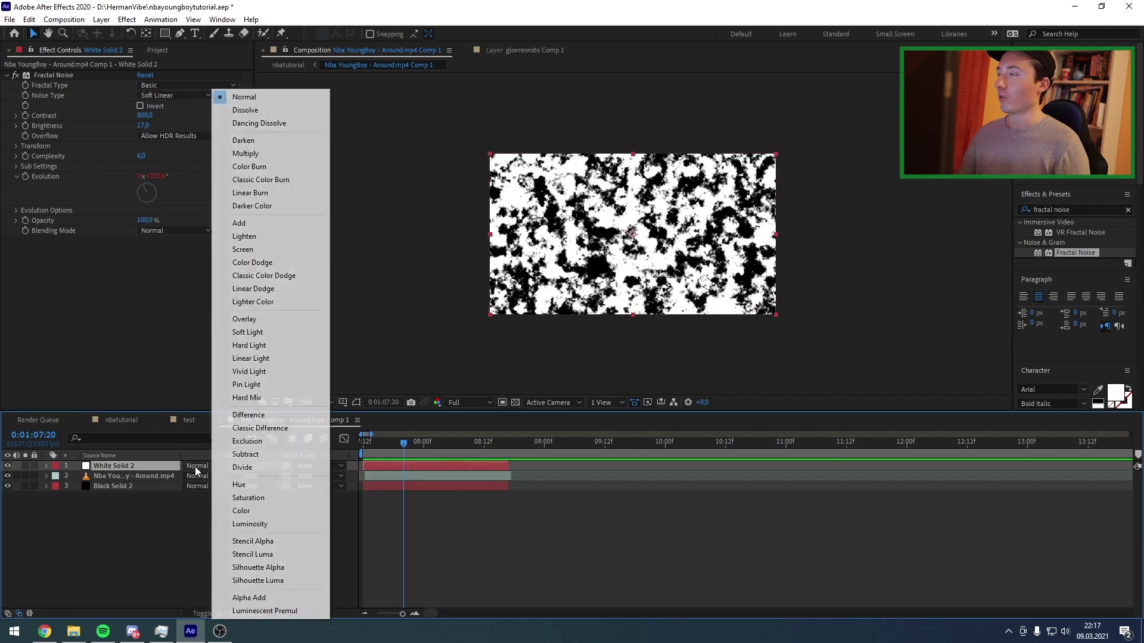
click(272, 156)
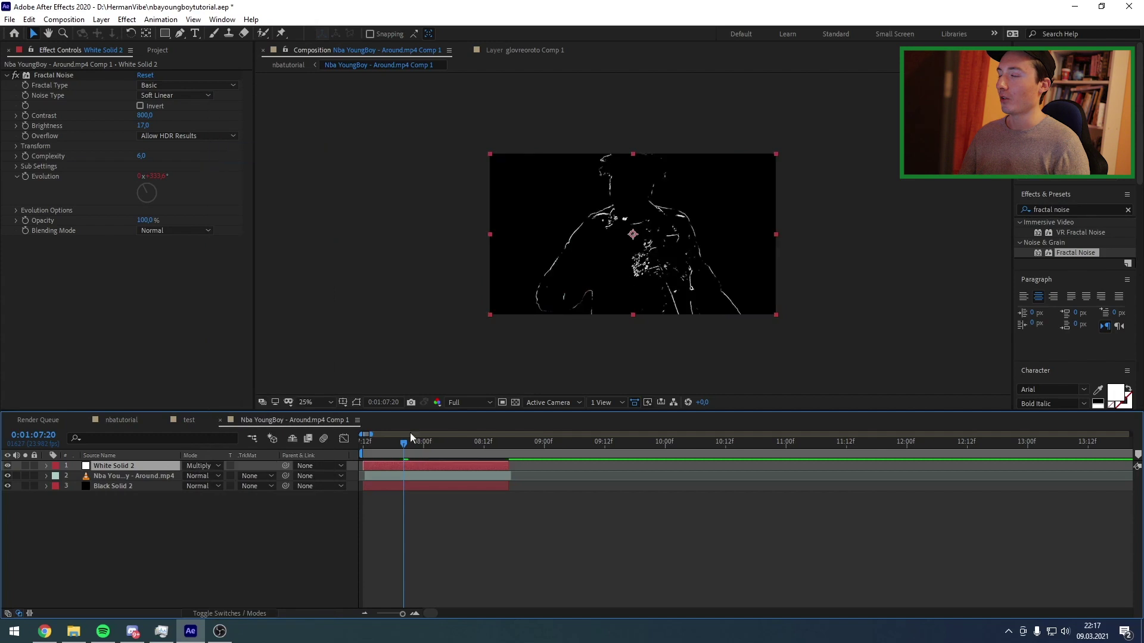
drag(391, 450, 449, 447)
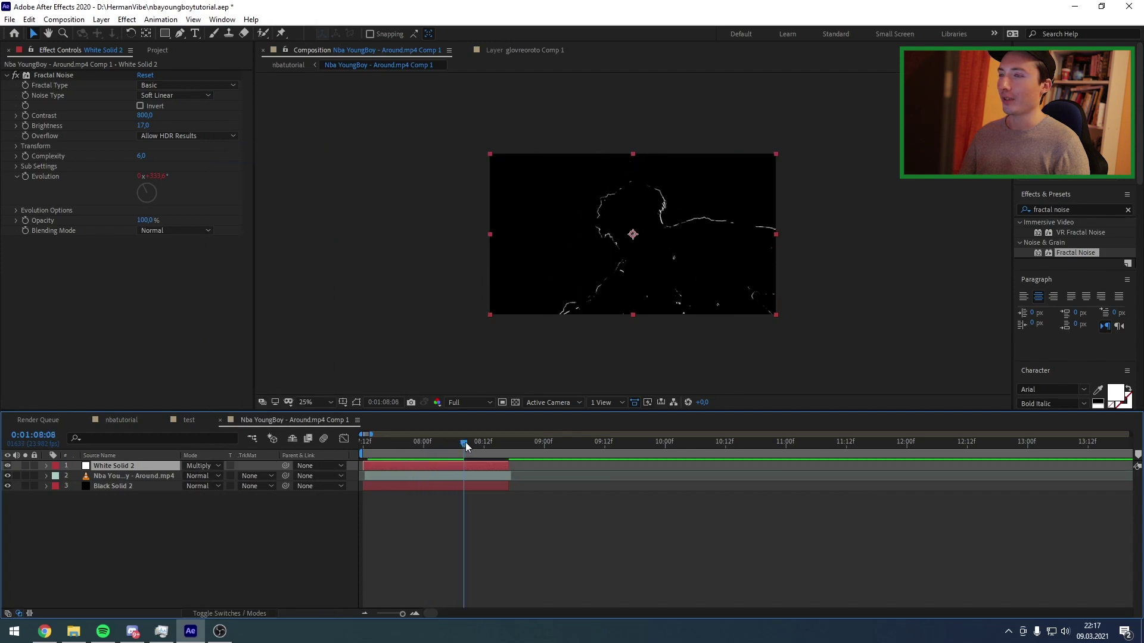
drag(465, 447, 398, 452)
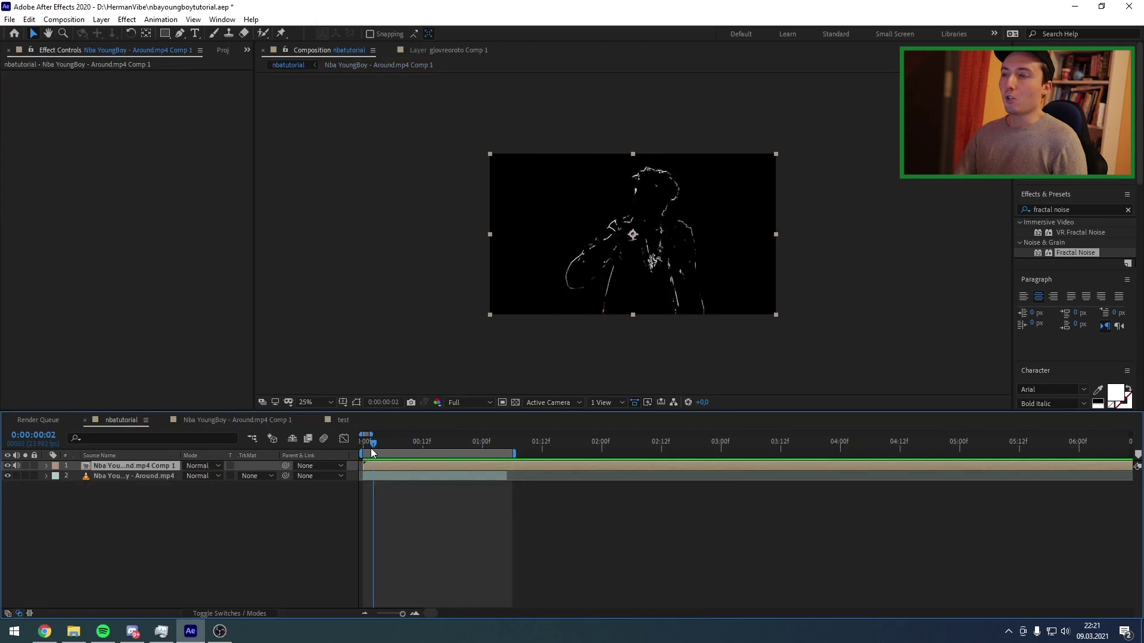
In nbatutorial, scrub the clip, remove a stray duplicate layer and reselect the footage layer.
drag(350, 454, 506, 443)
key(ctrl+d)
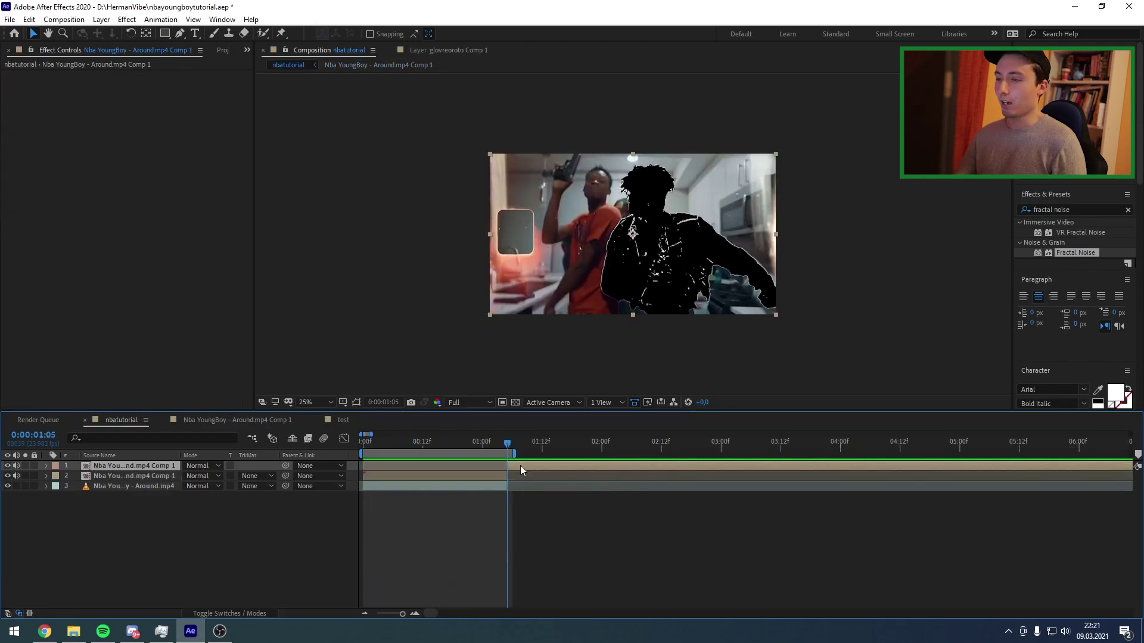
key(Delete)
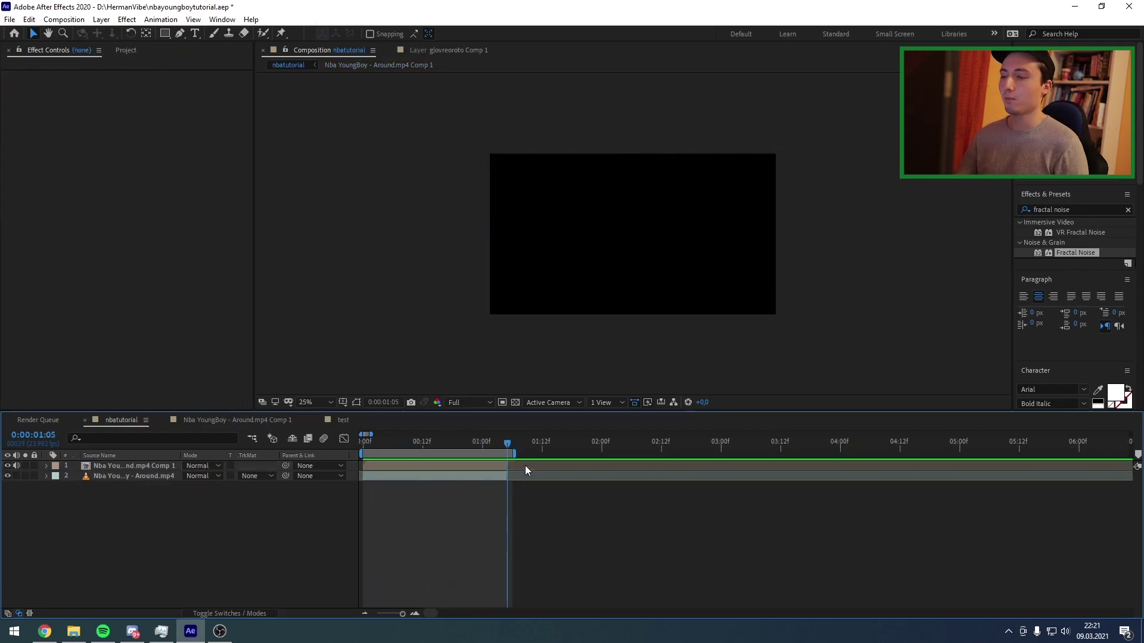
drag(516, 470, 416, 472)
click(415, 472)
click(1085, 224)
Search 'unmu' and apply uni.Unmult to the outline comp layer in nbatutorial.
click(1081, 212)
key(BackSpace)
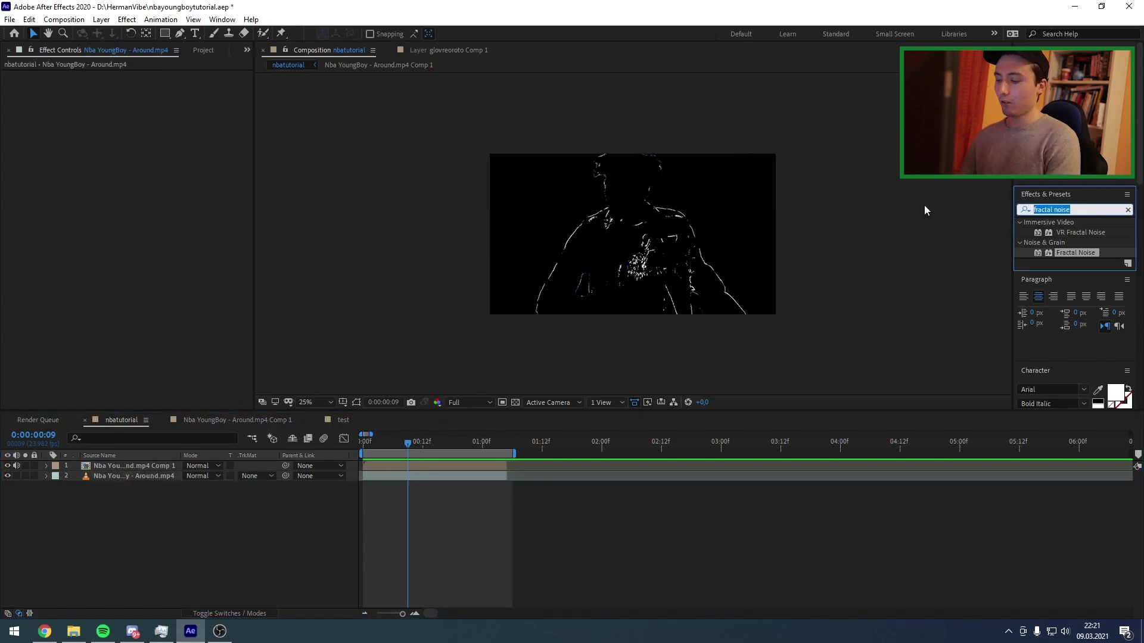
text(unmu)
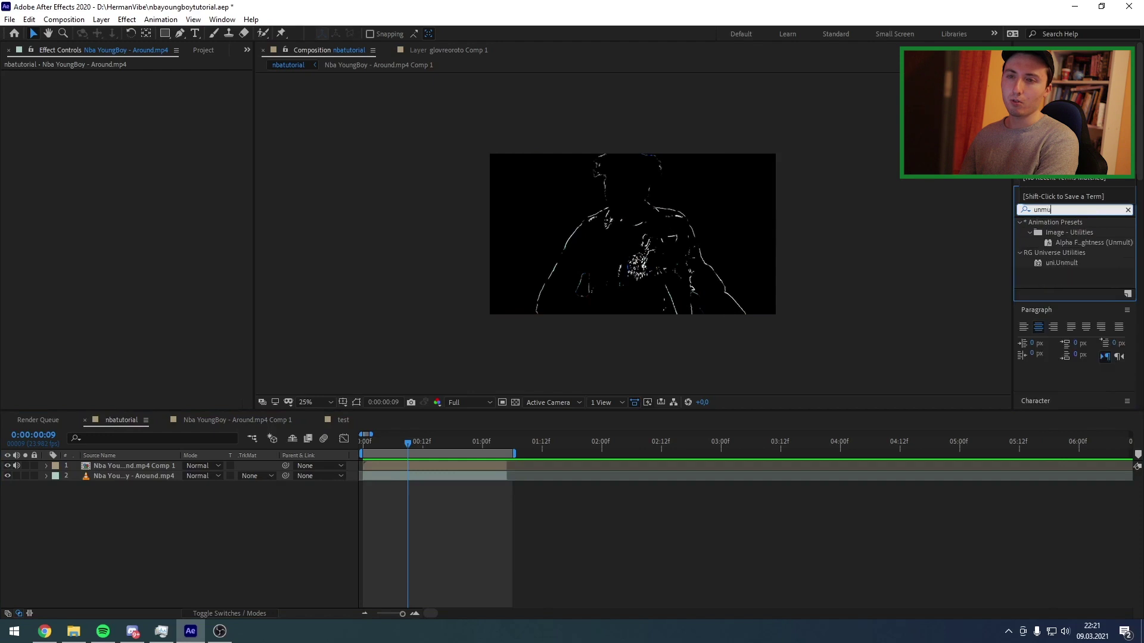
drag(1062, 262, 381, 466)
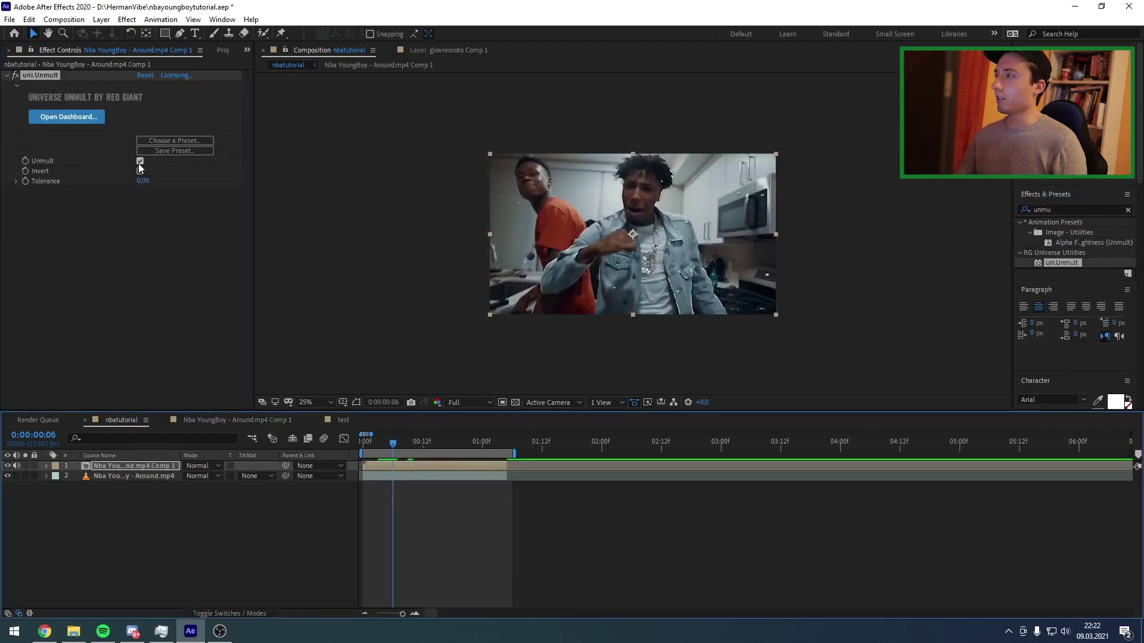
click(467, 442)
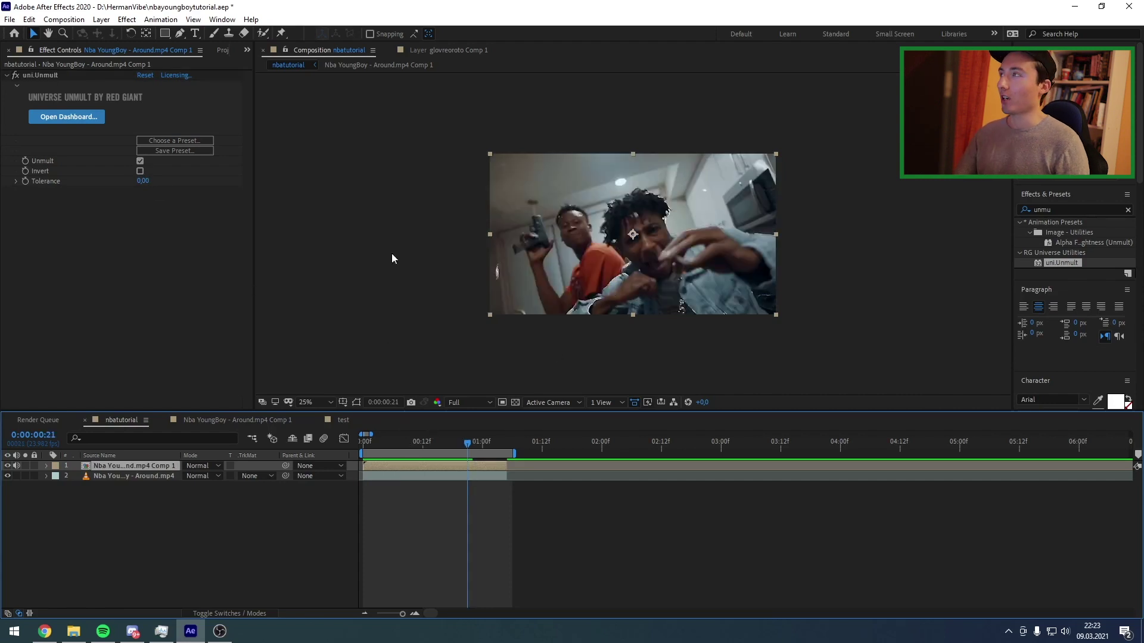
Auto-trace the outline comp's alpha over the work area onto a new layer.
click(101, 20)
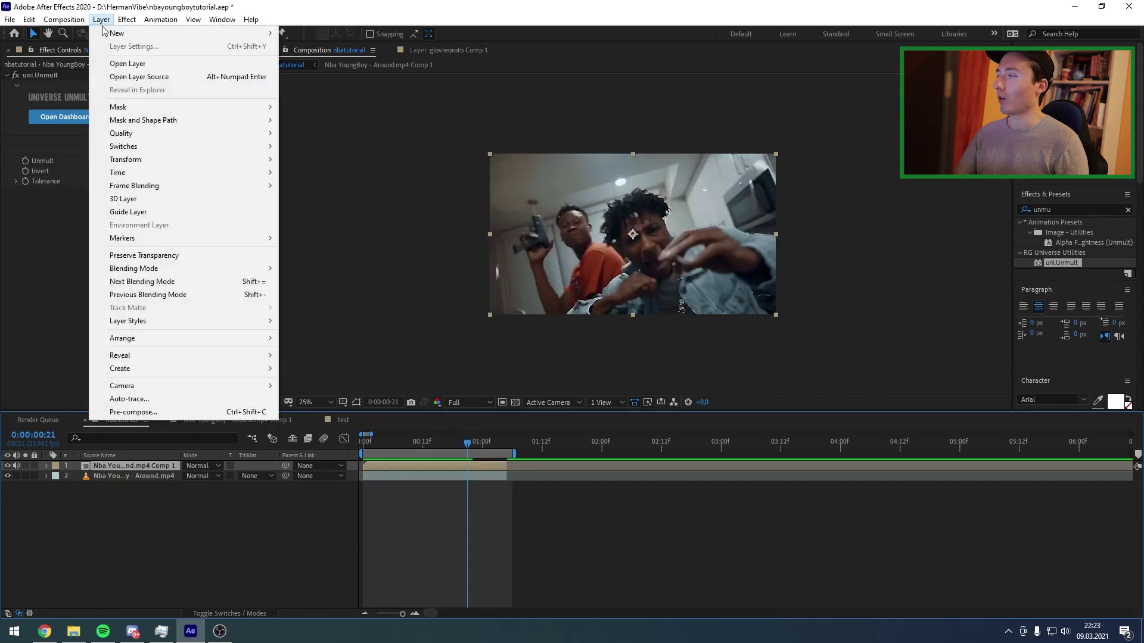
click(159, 398)
drag(373, 201, 487, 201)
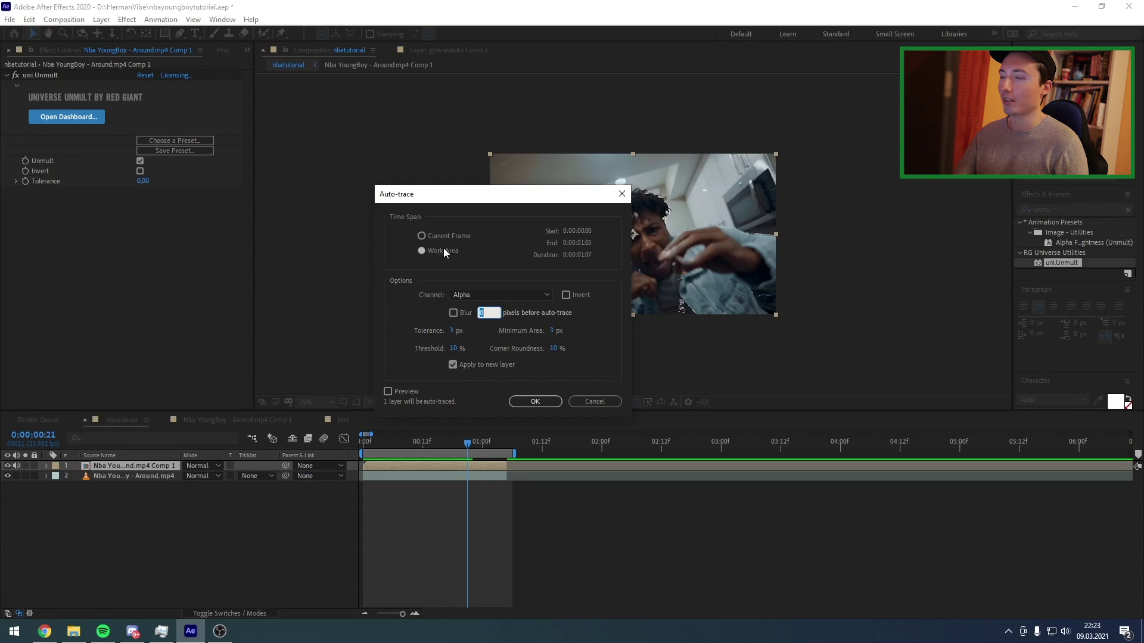
click(547, 403)
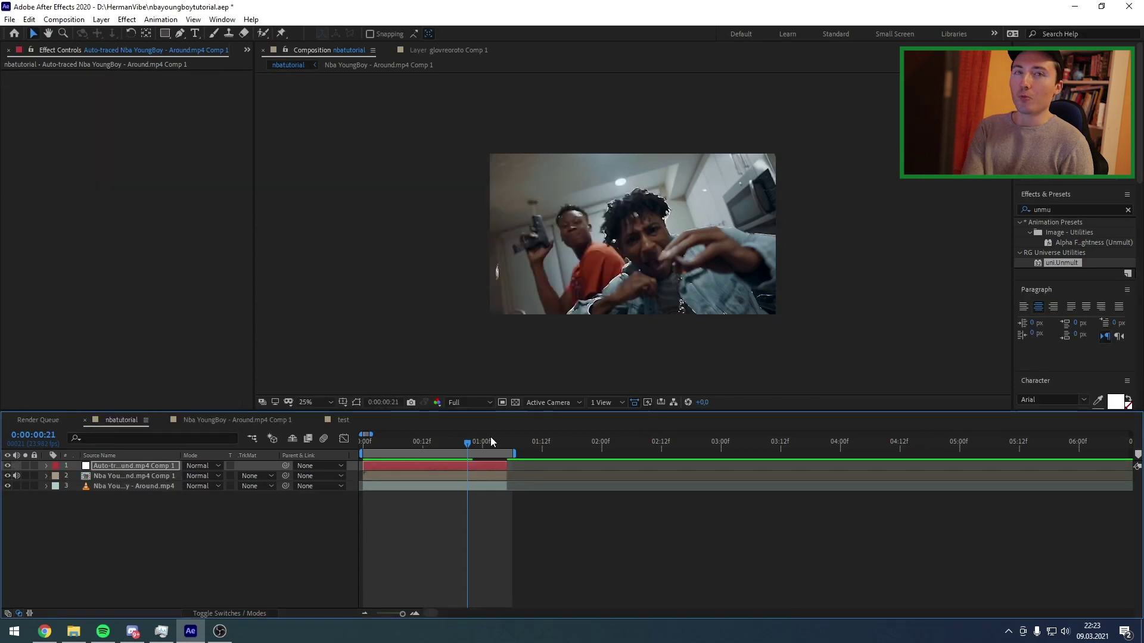
Scrub through the clip, return to the start and play a preview of the composition.
drag(488, 443, 504, 442)
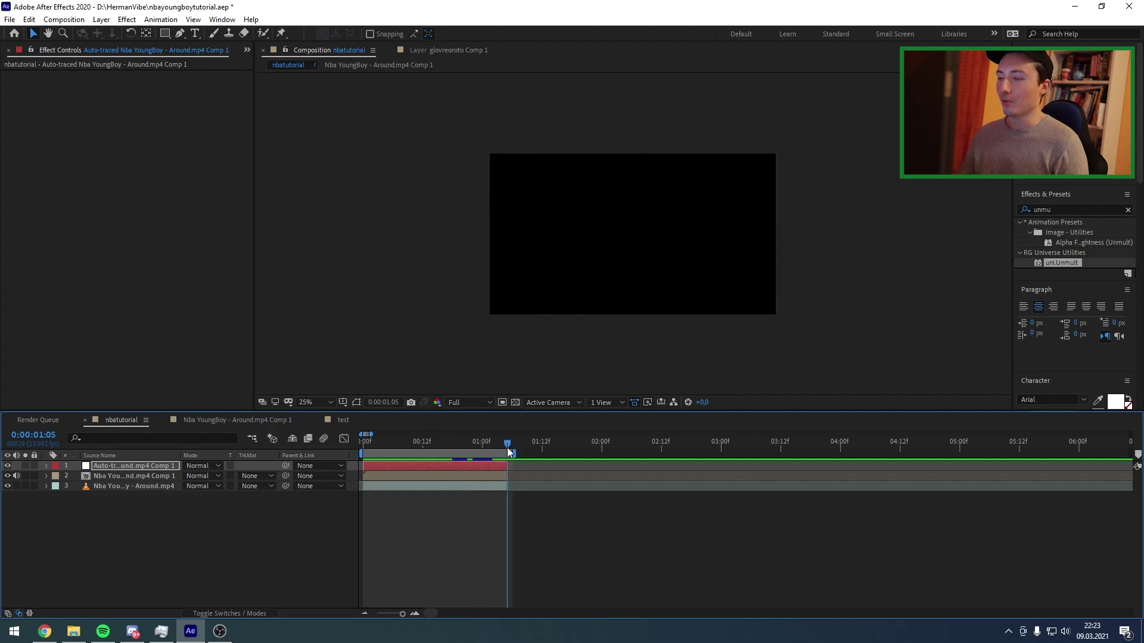
mouse_move(507, 447)
mouse_down()
mouse_move(359, 458)
mouse_move(507, 444)
mouse_up()
key(space)
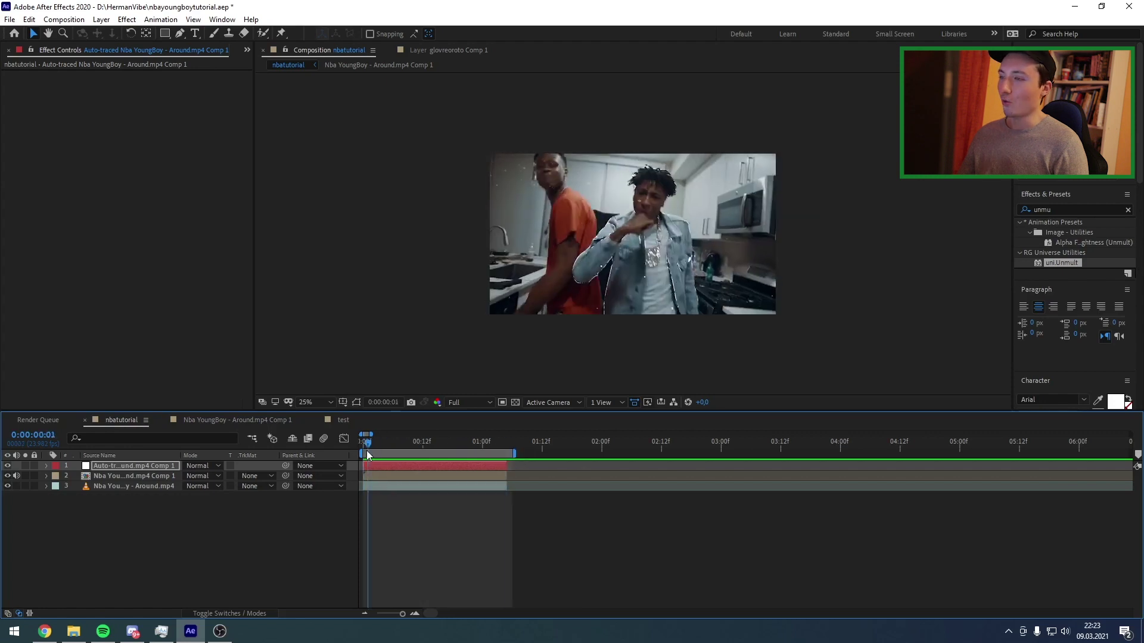
drag(508, 442, 500, 444)
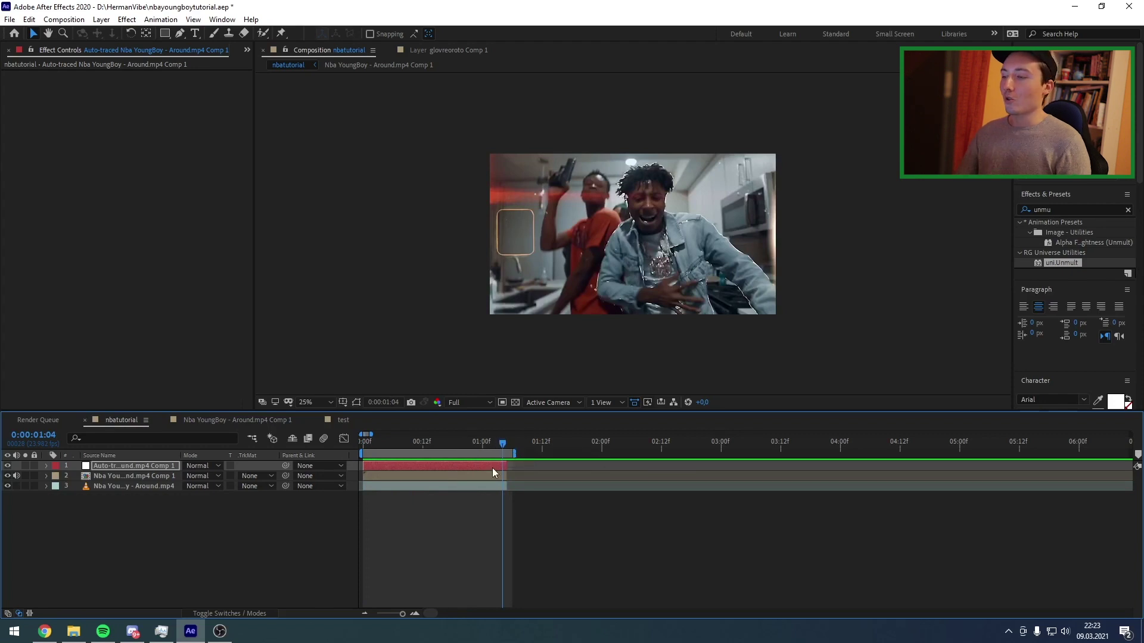
Select the Auto-traced layer and toggle its traced mask outlines on, then off again.
click(492, 466)
click(355, 403)
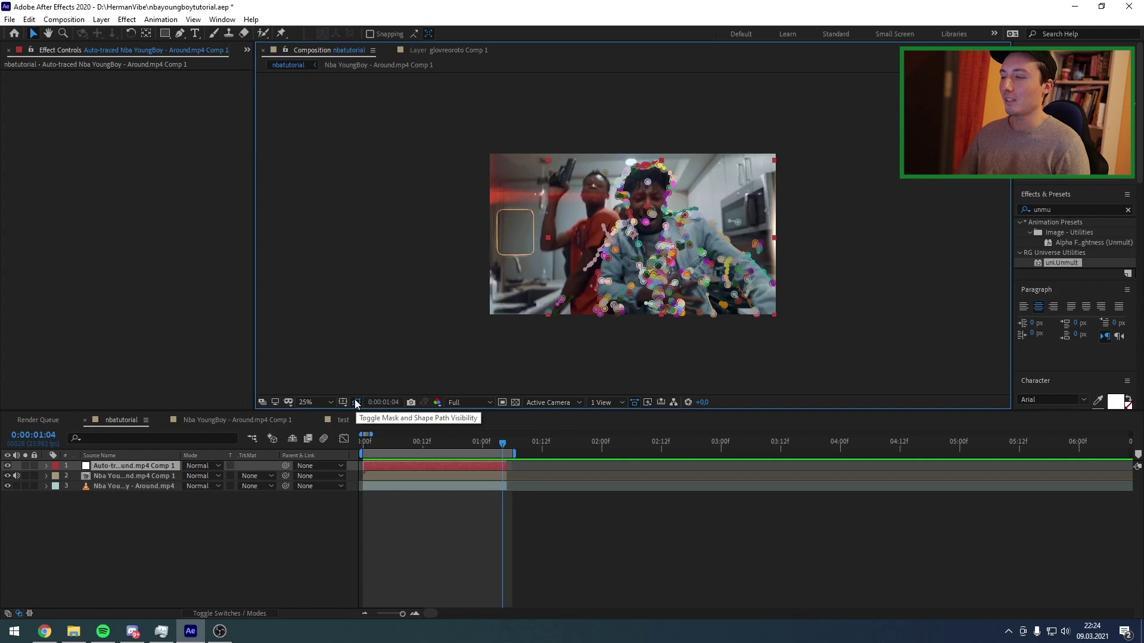
click(355, 402)
key(Home)
Search Effects & Presets for 'sabe' and drop Saber onto the Auto-traced layer.
click(1048, 209)
text(sa)
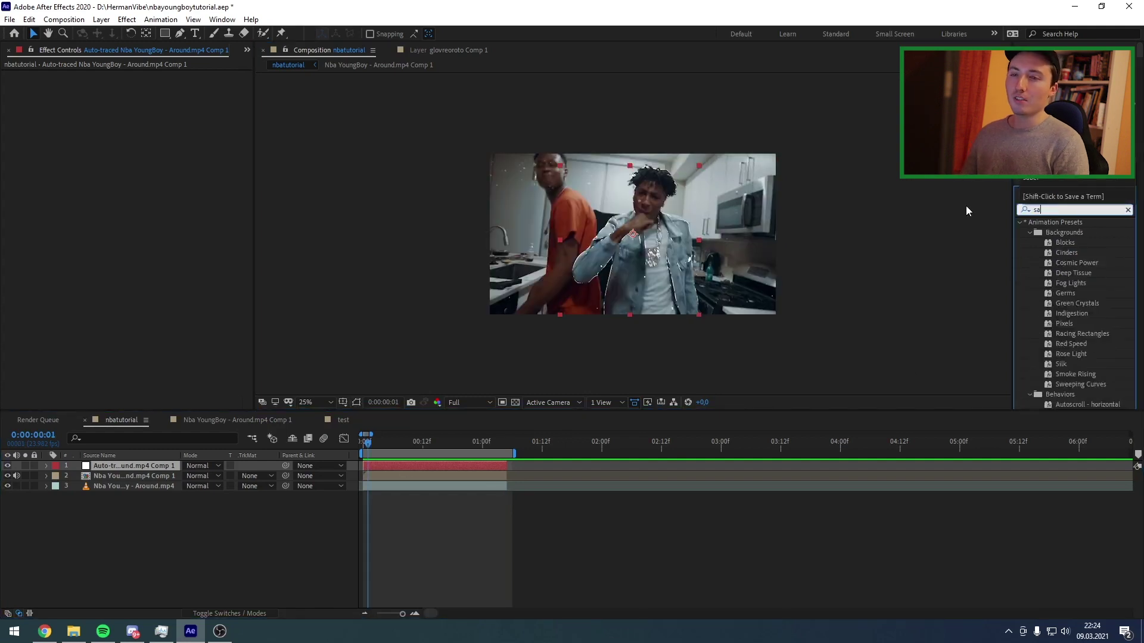
text(ber)
drag(1053, 233, 474, 466)
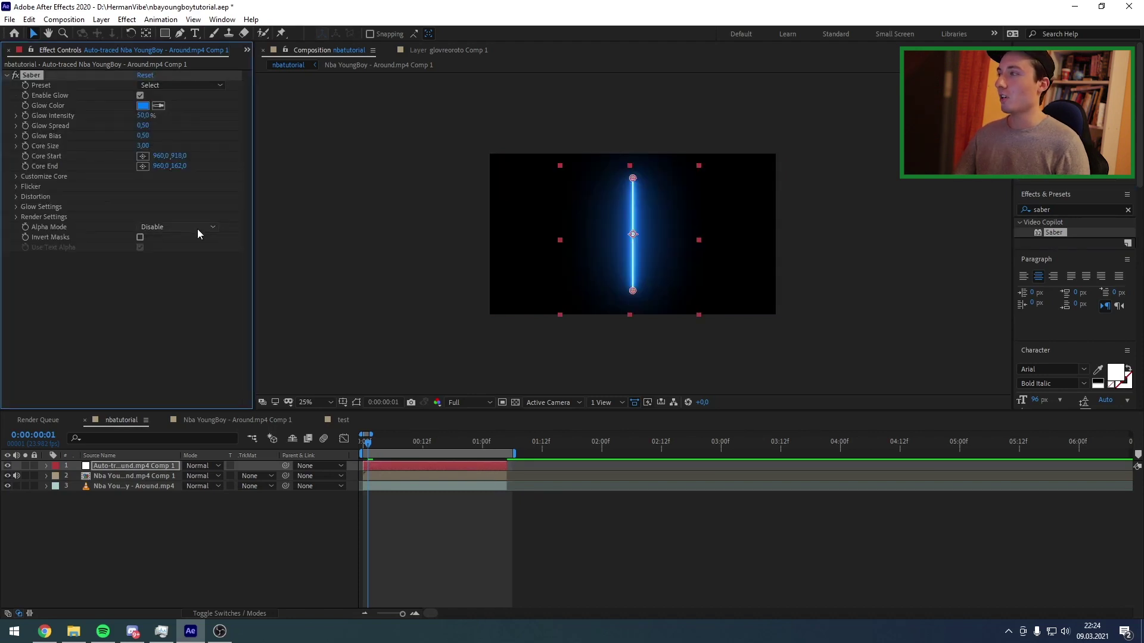
Set Saber's Render Settings Alpha Mode to Mask Core.
click(198, 228)
click(83, 223)
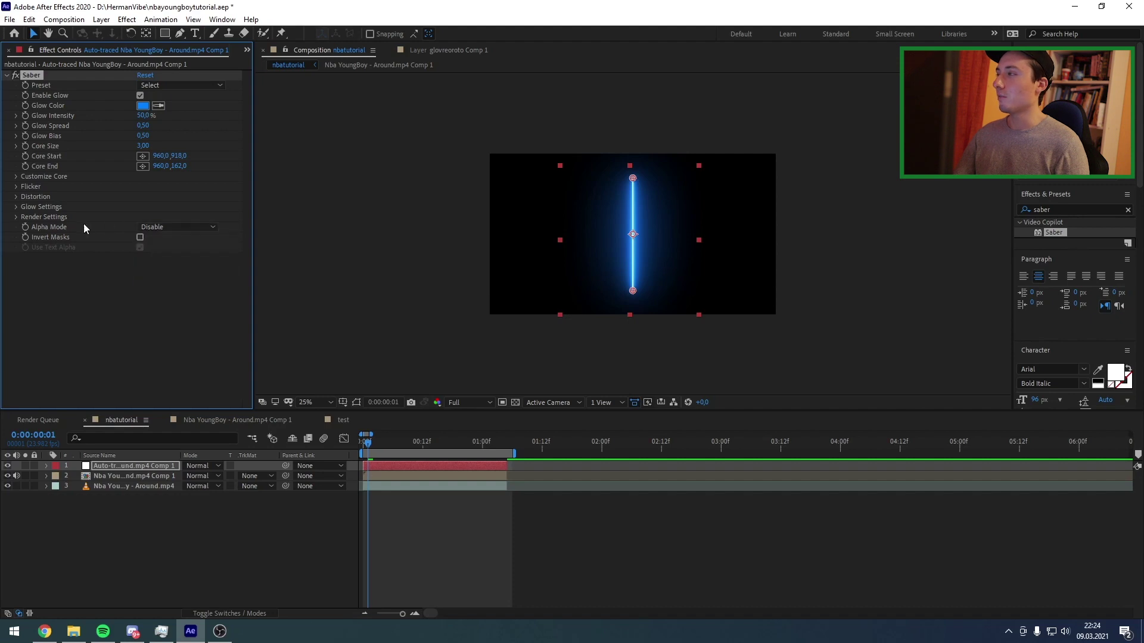
click(166, 227)
click(190, 254)
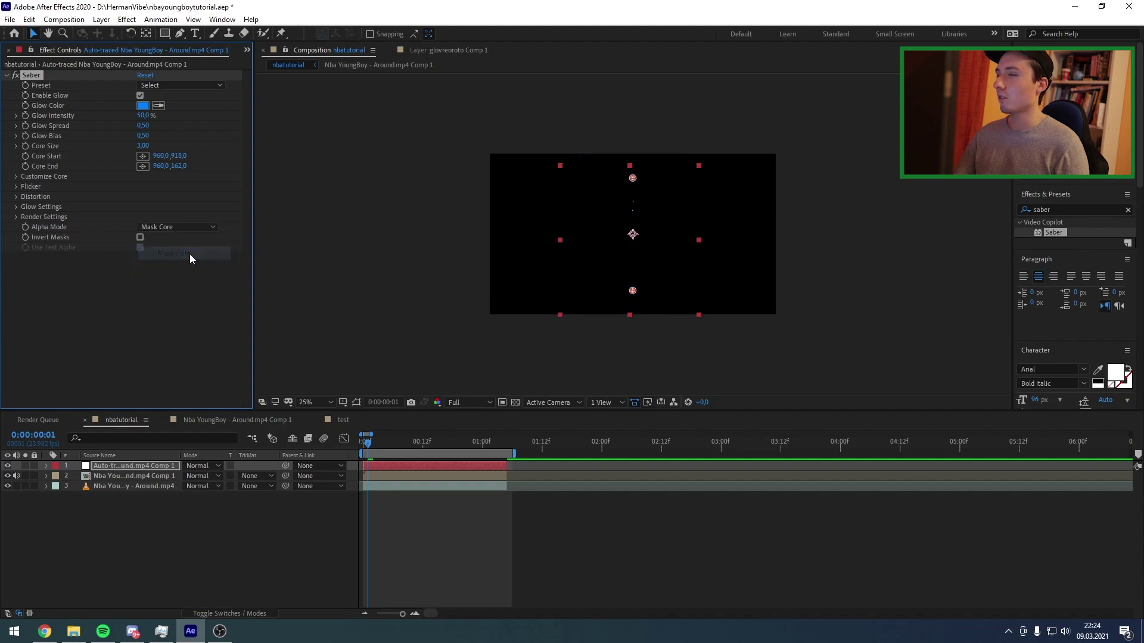
click(200, 466)
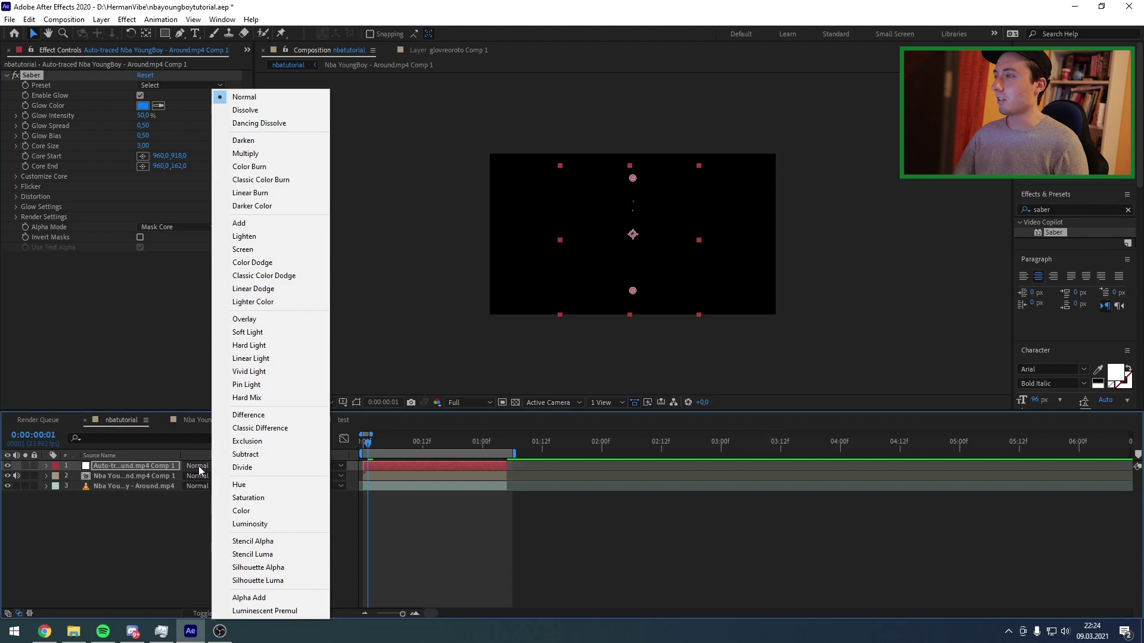
Set the traced layer's blend mode to Add and Saber's Core Type to Layer Masks.
click(240, 223)
click(23, 177)
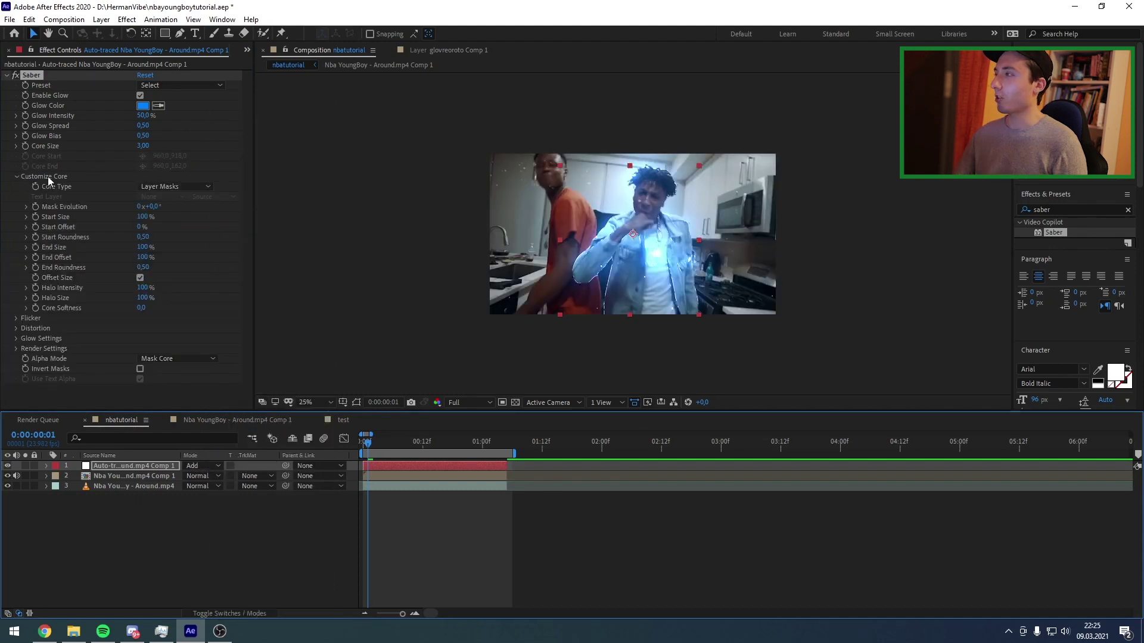
click(179, 186)
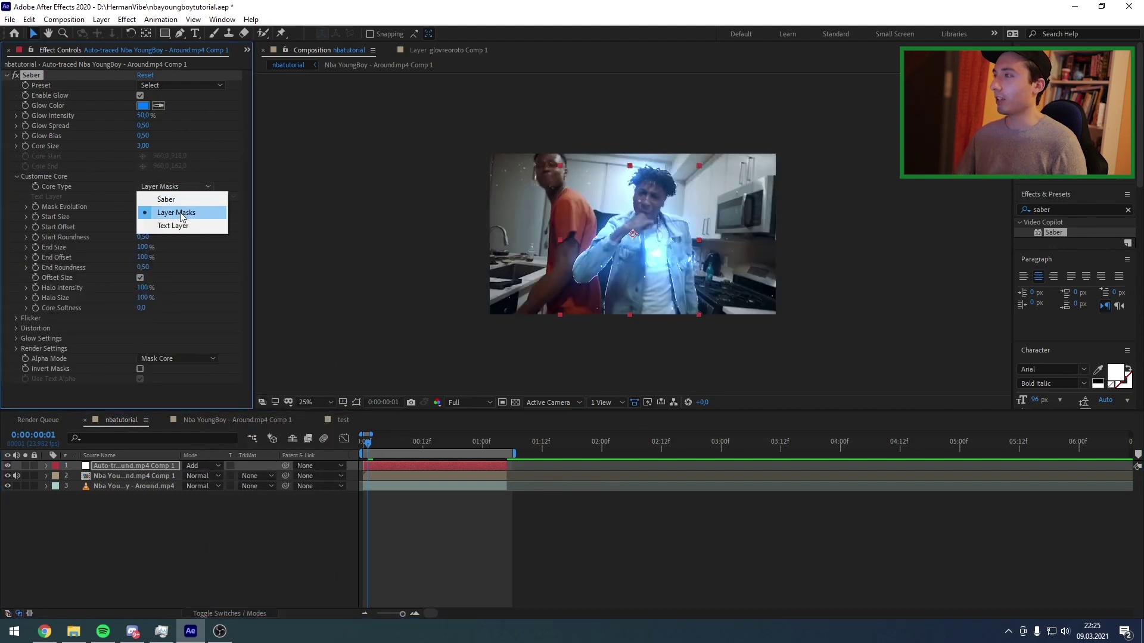
click(181, 212)
Set Saber Flicker Intensity to 50% and expand the Distortion settings.
click(17, 318)
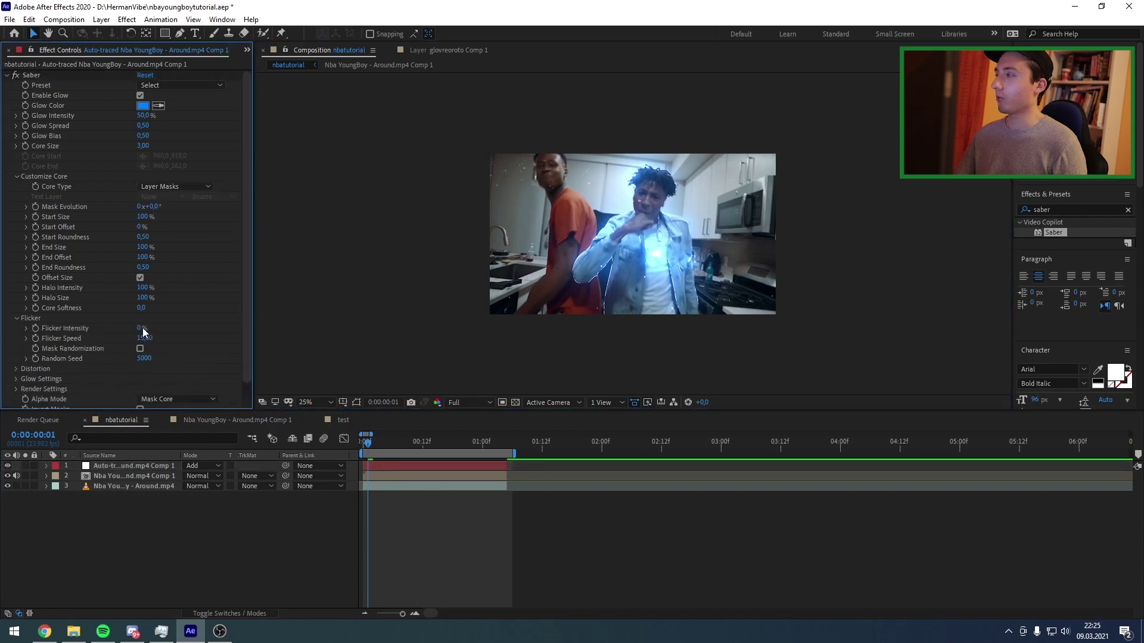
click(141, 328)
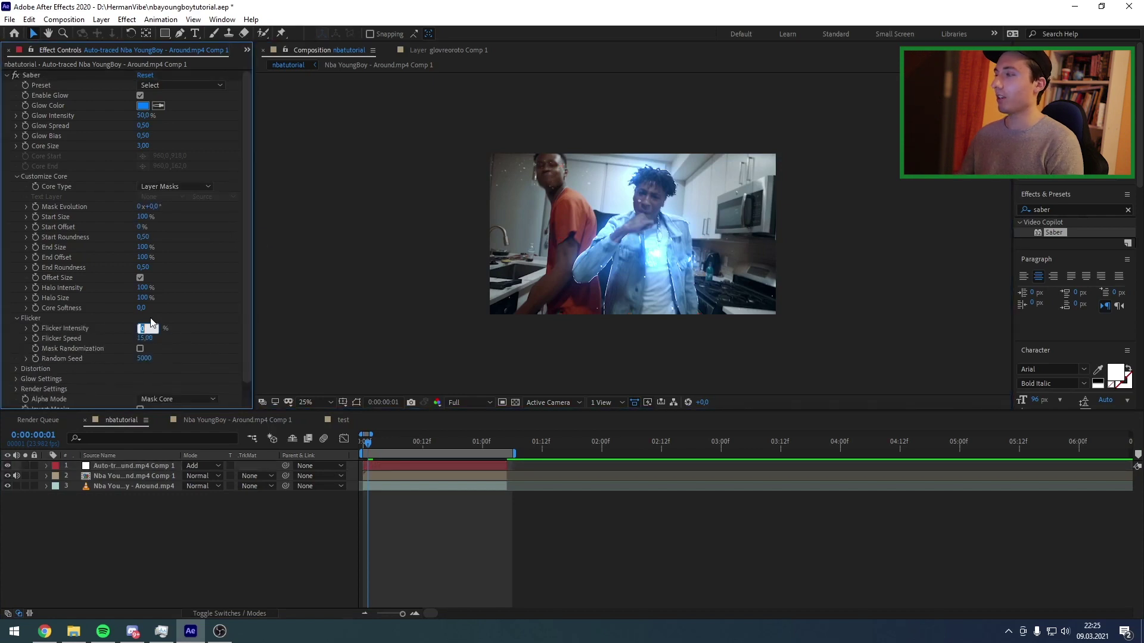
text(50)
key(Return)
scroll(153, 327, down, 1)
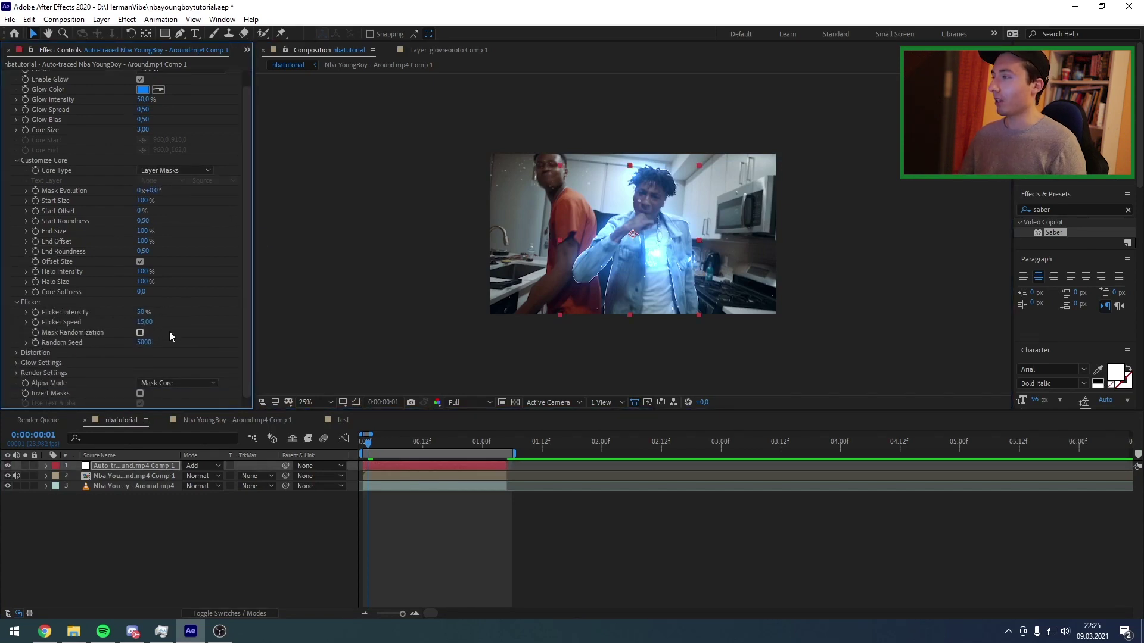
click(16, 354)
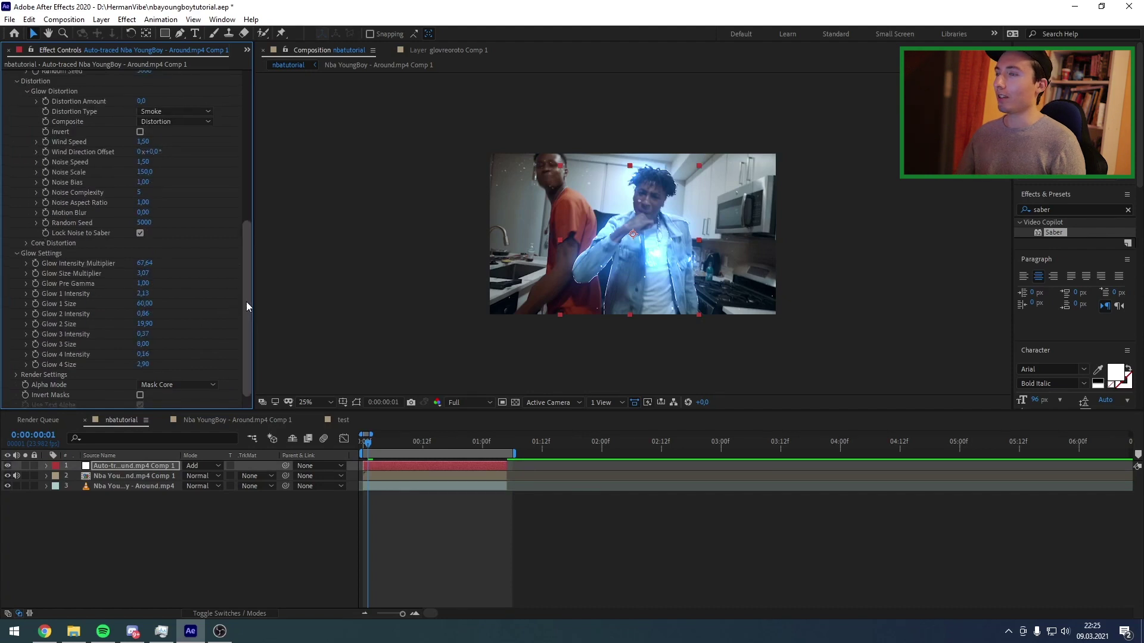
drag(245, 302, 202, 84)
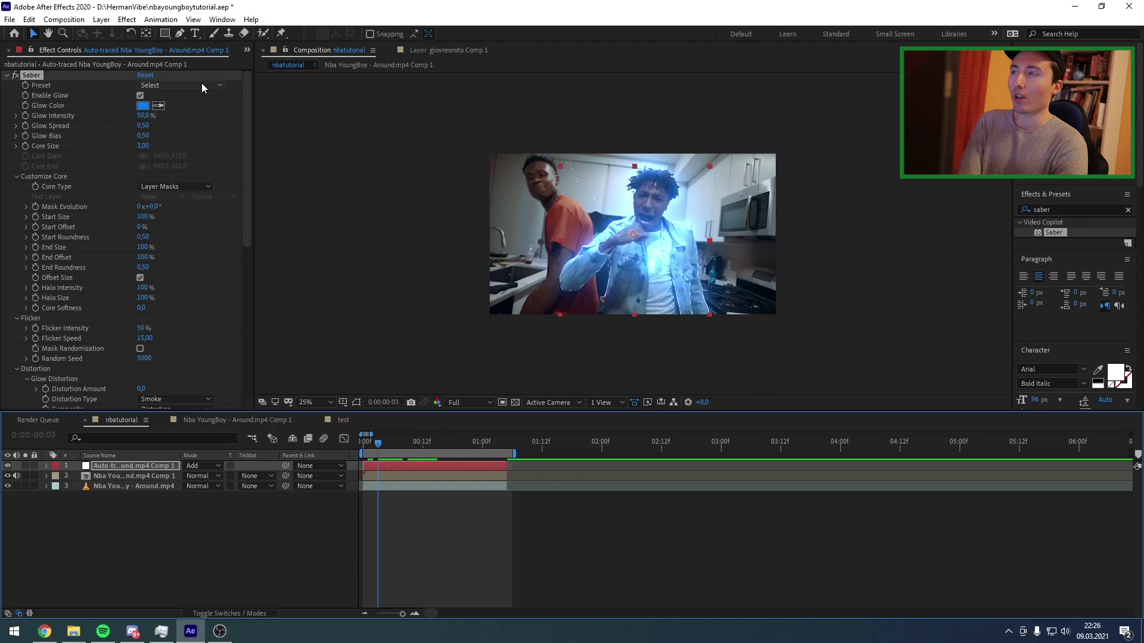
click(202, 85)
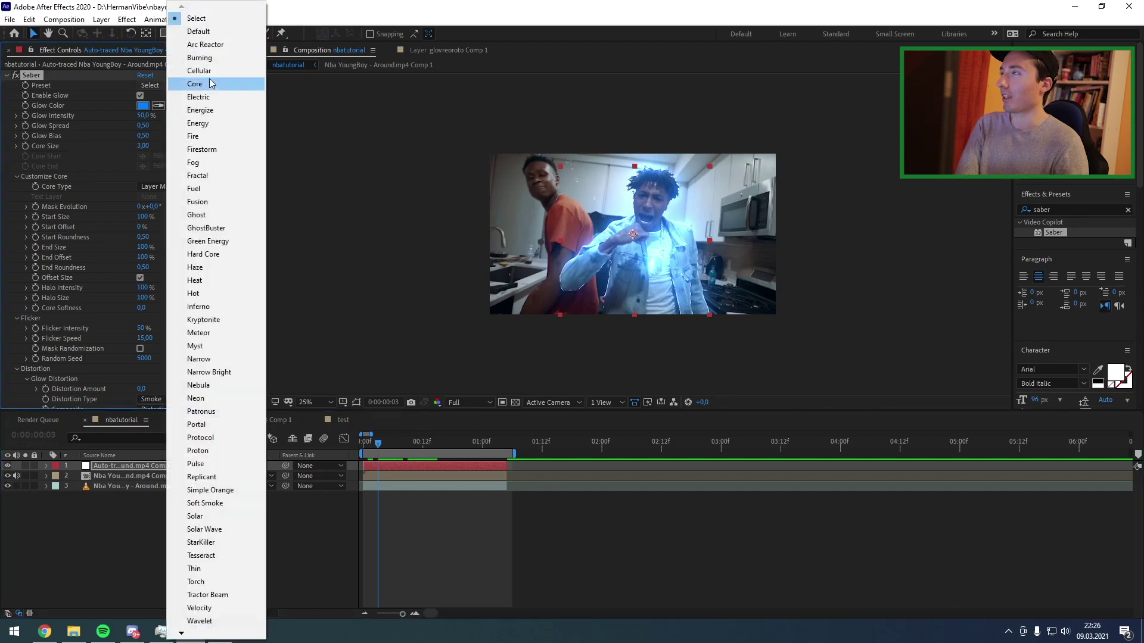
Choose the Electric preset from the Saber Preset list.
click(200, 96)
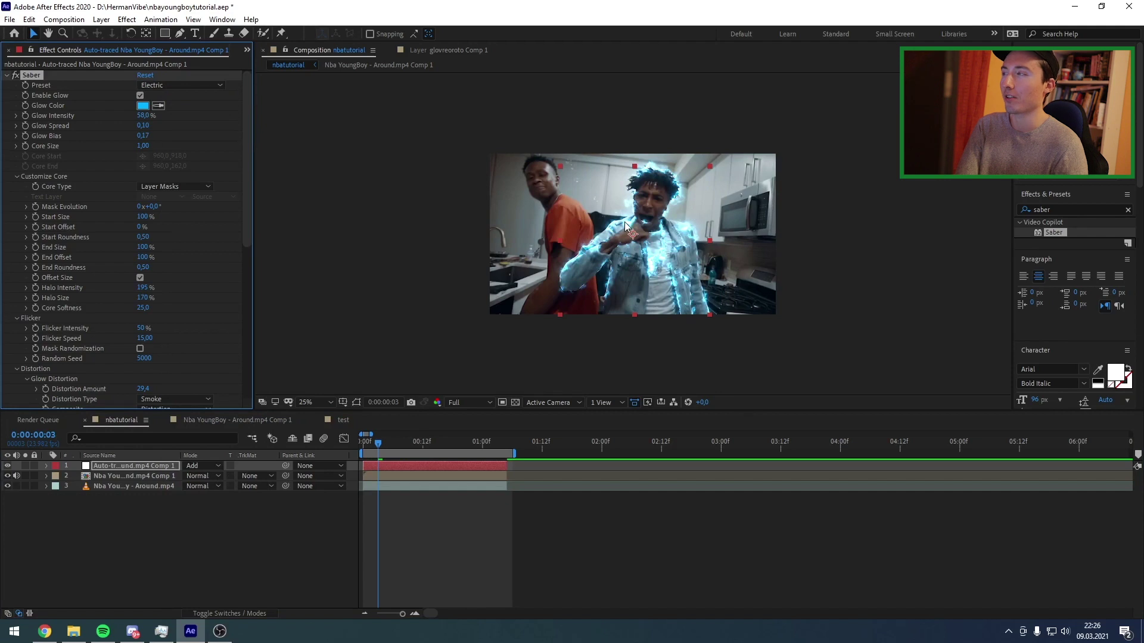
click(201, 85)
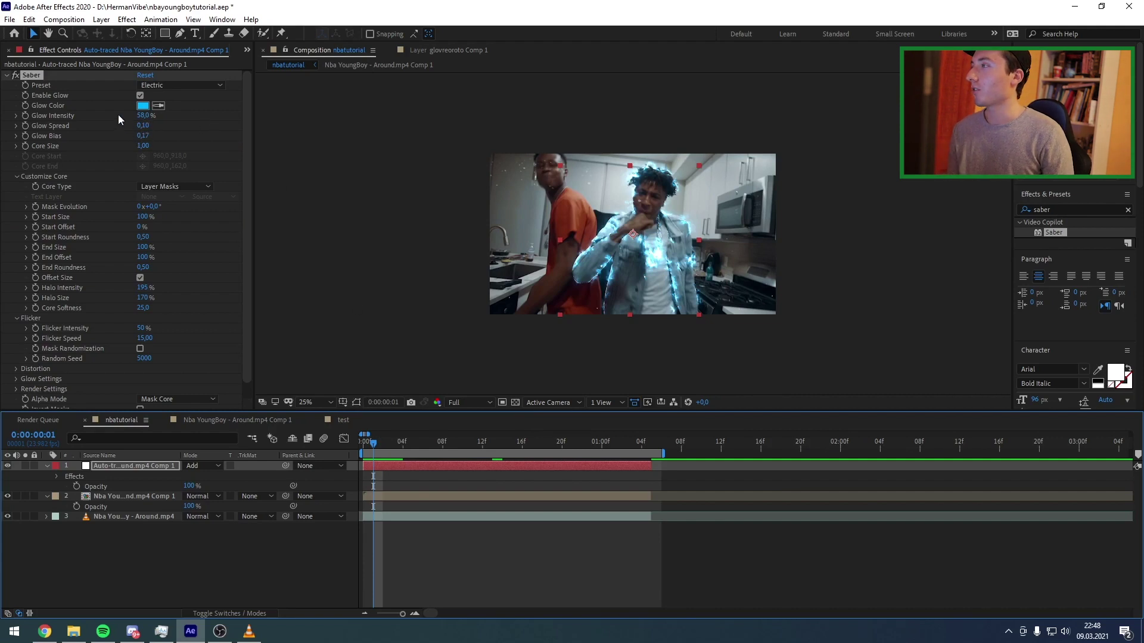
click(159, 134)
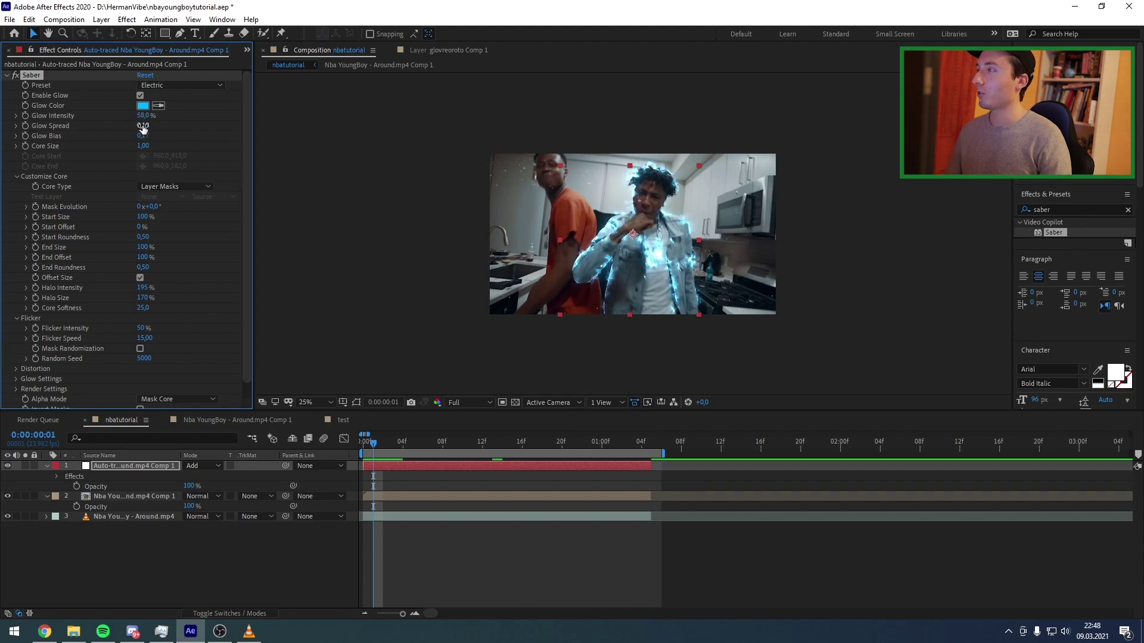
Set Saber Glow Bias to 0.28 and return the playhead to the first frame.
drag(142, 137, 150, 137)
click(150, 138)
text(27)
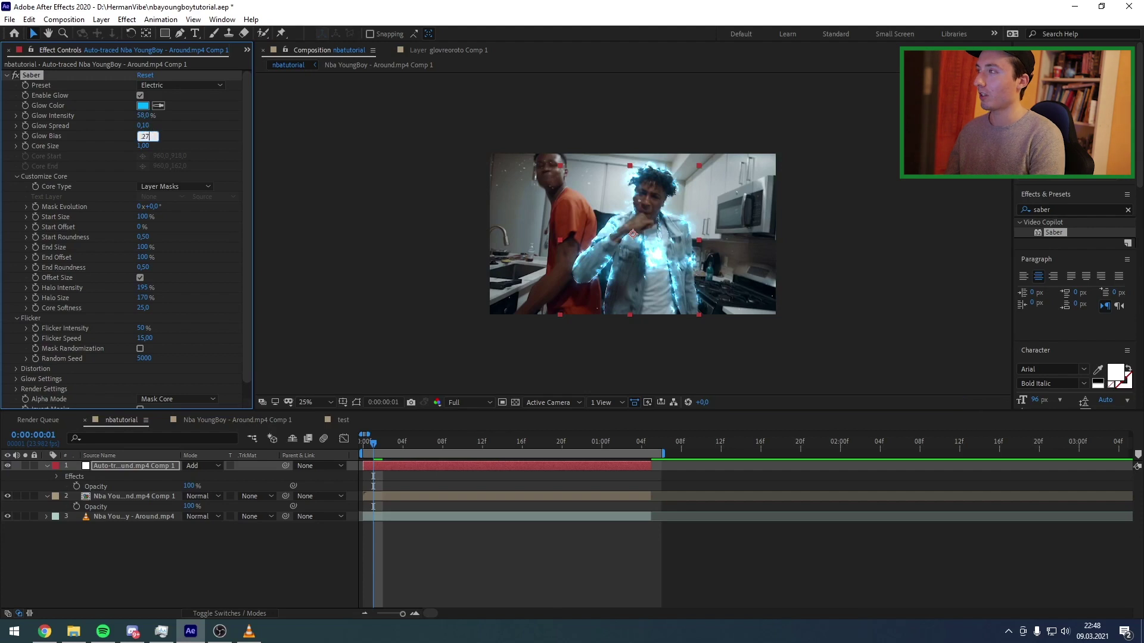
text(8)
key(Return)
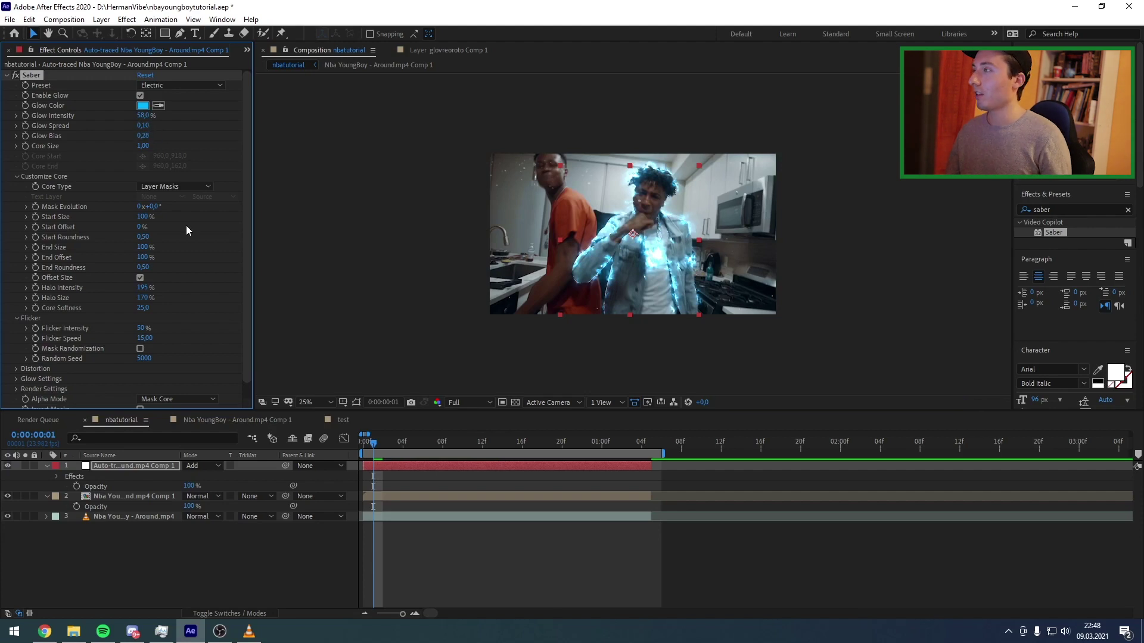
drag(380, 446, 368, 448)
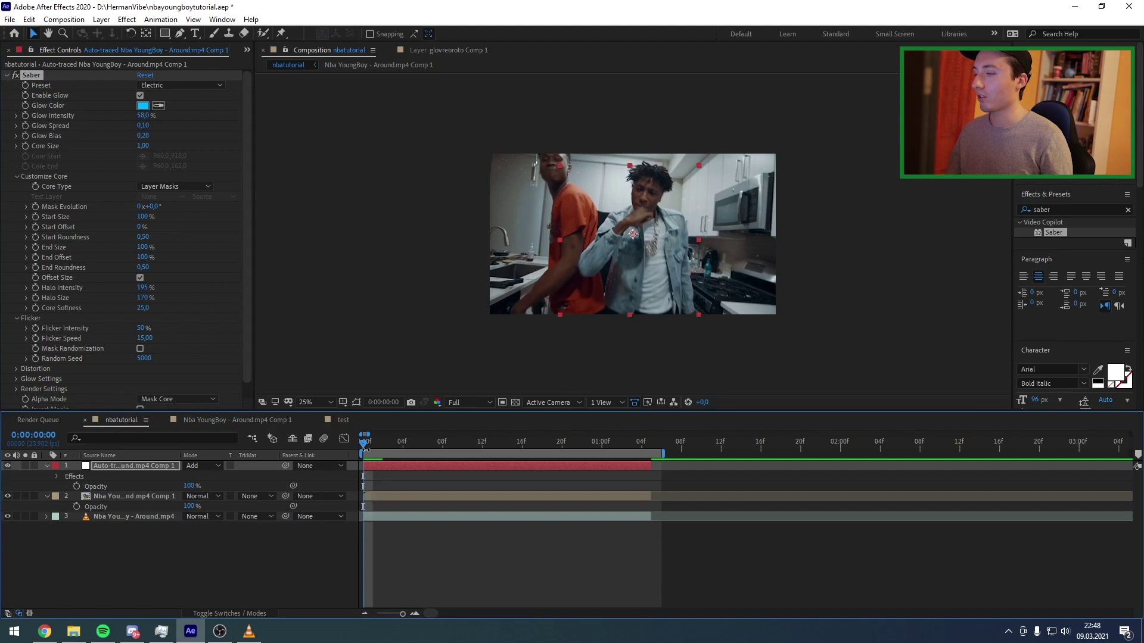
Reveal the Auto-traced layer's effects and set Saber Core Size to 0.70.
click(373, 466)
key(e)
click(143, 146)
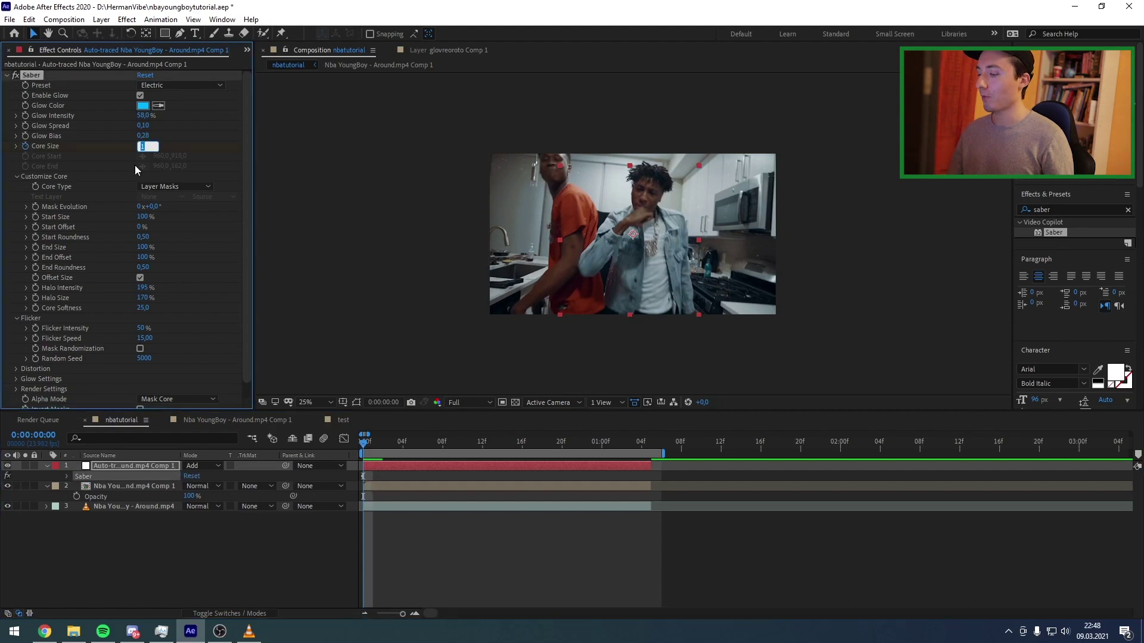
key(Return)
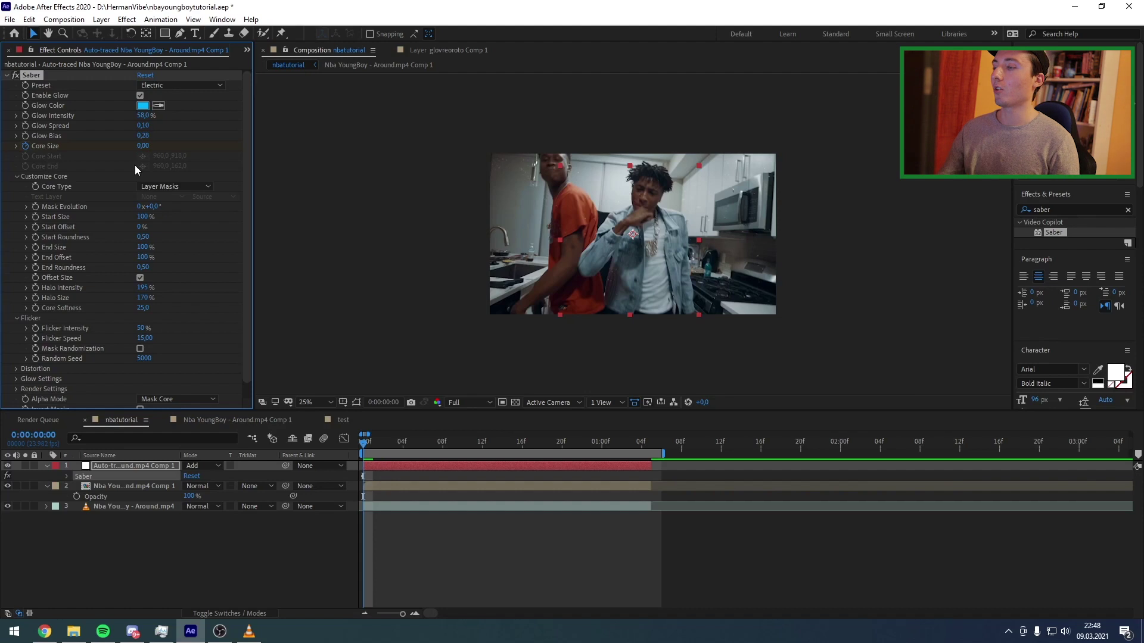
drag(385, 441, 412, 442)
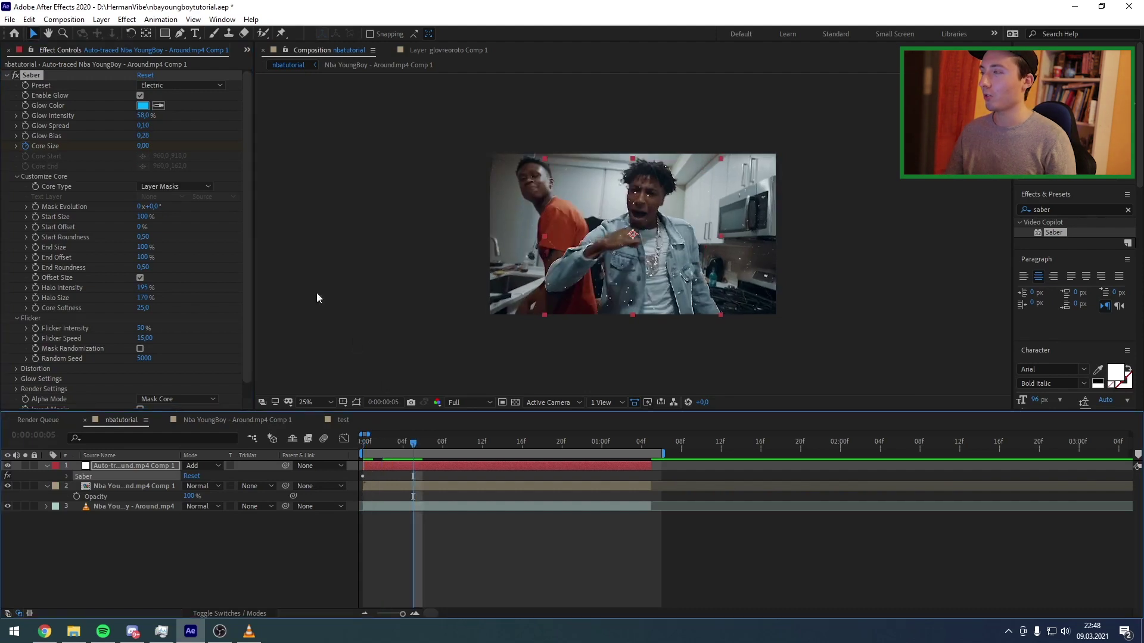
click(143, 146)
text(0,7)
click(142, 105)
Change Saber's Glow Color to bright green (1FF547).
click(340, 361)
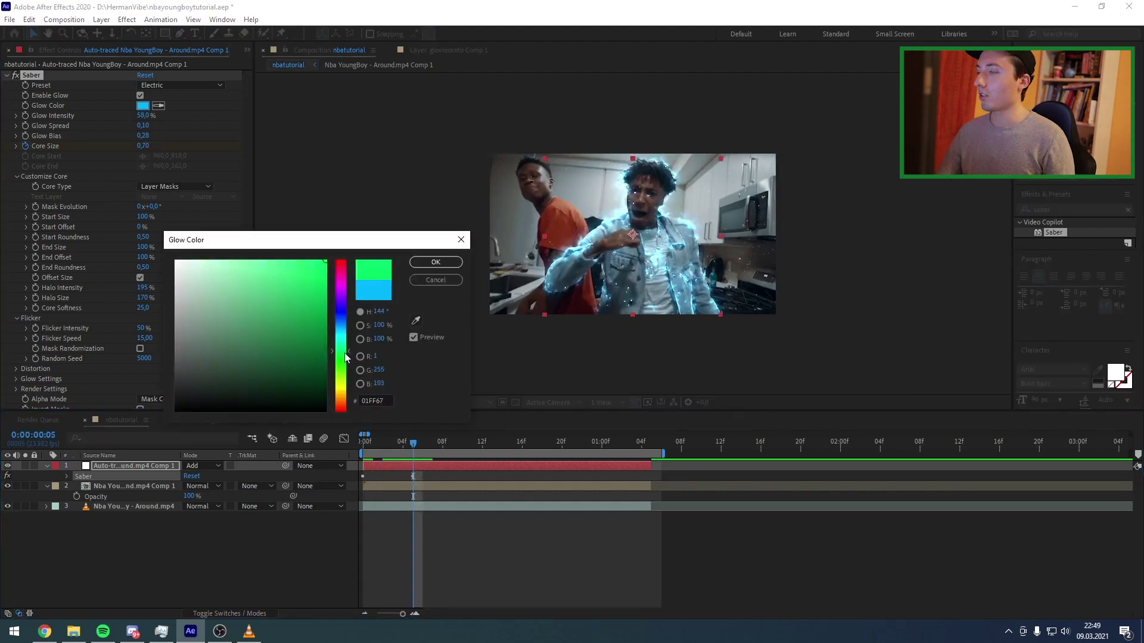
click(350, 360)
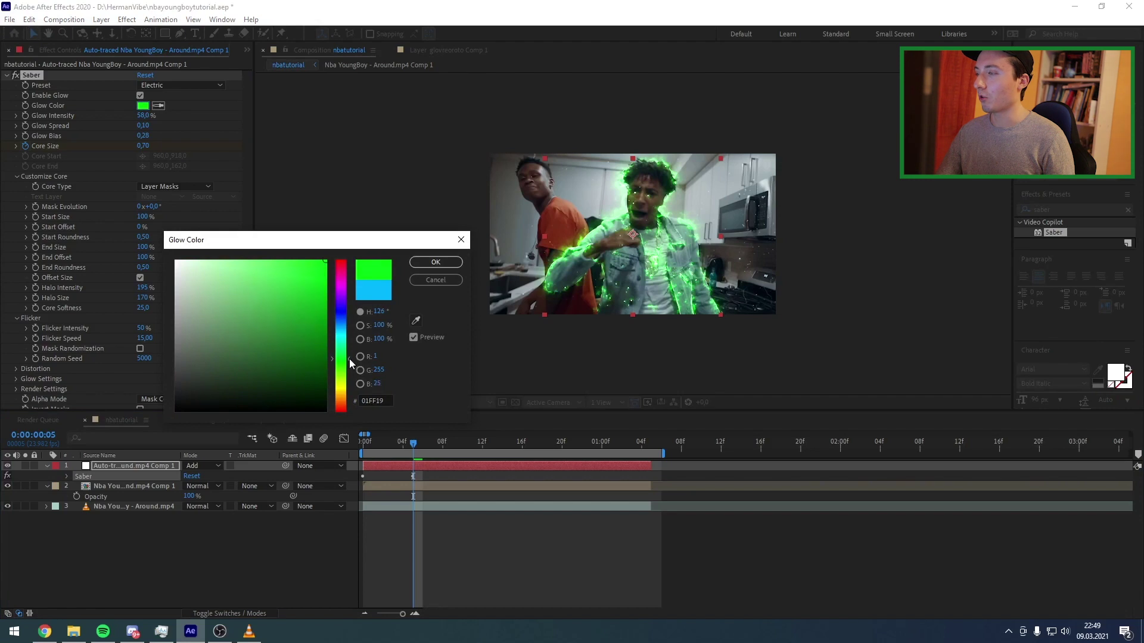
click(307, 266)
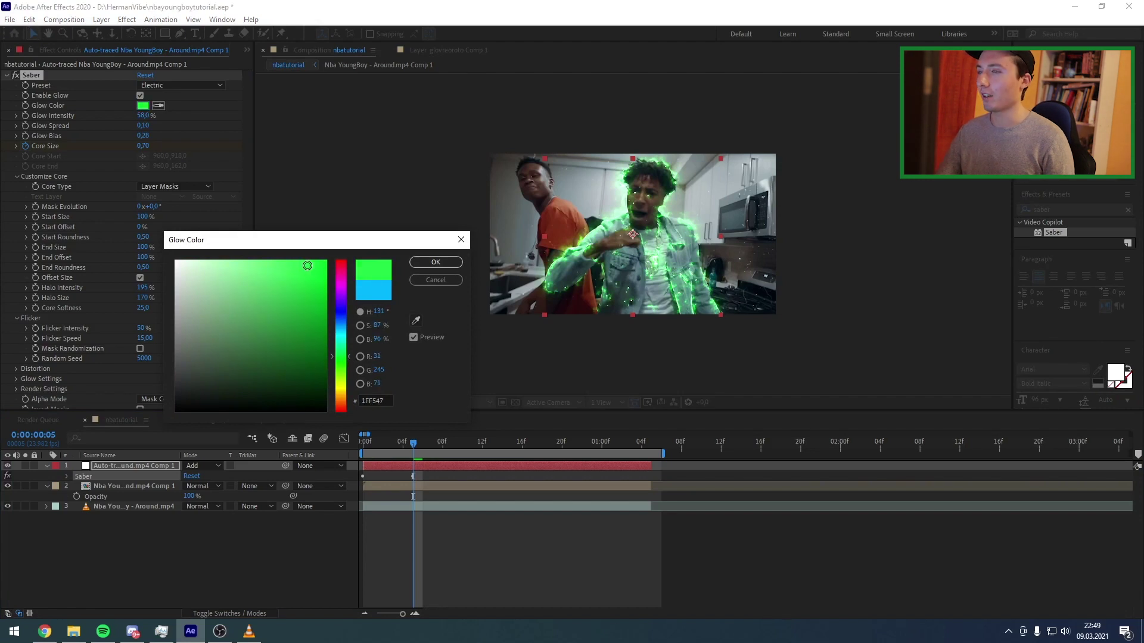
click(420, 262)
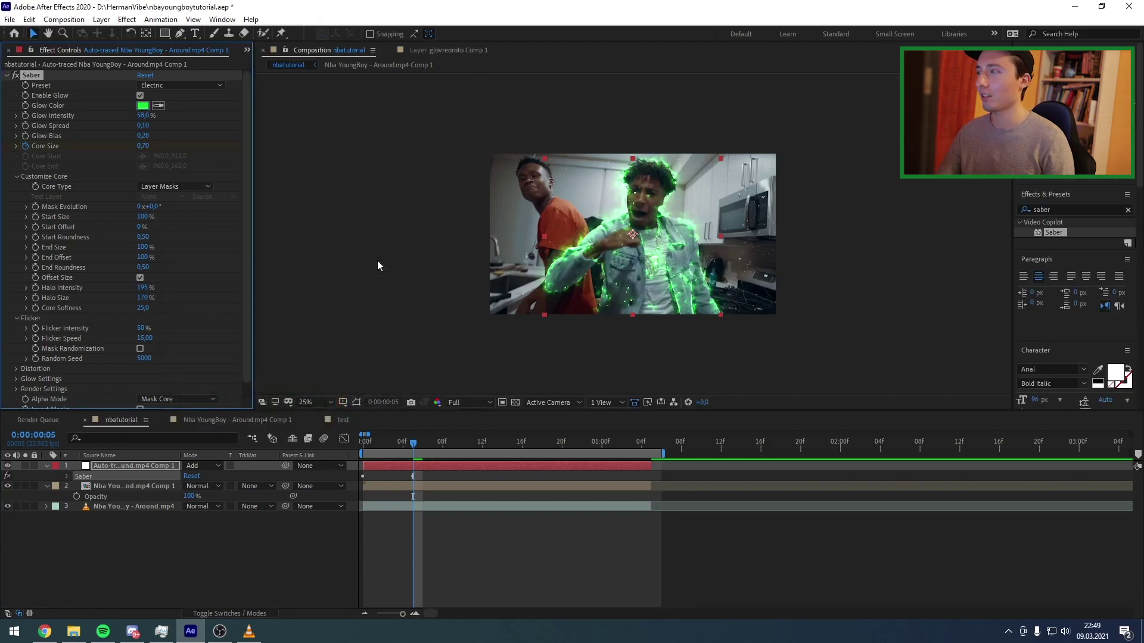
key(t)
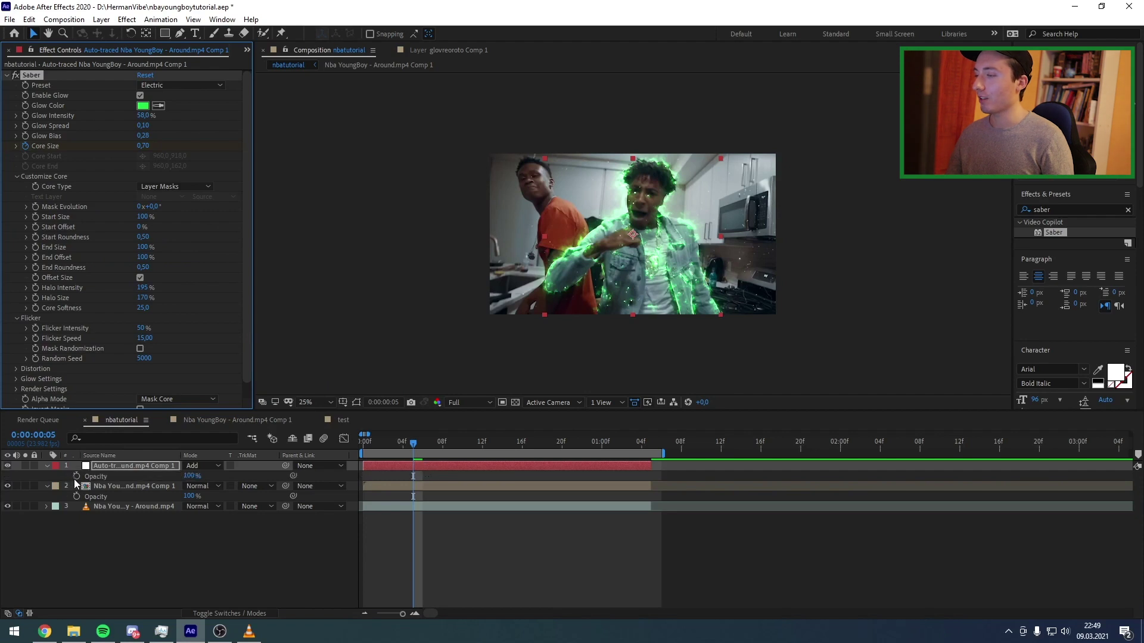
Keyframe both top layers' opacity at 100% on frame 7 and 0% on frame 0.
click(426, 442)
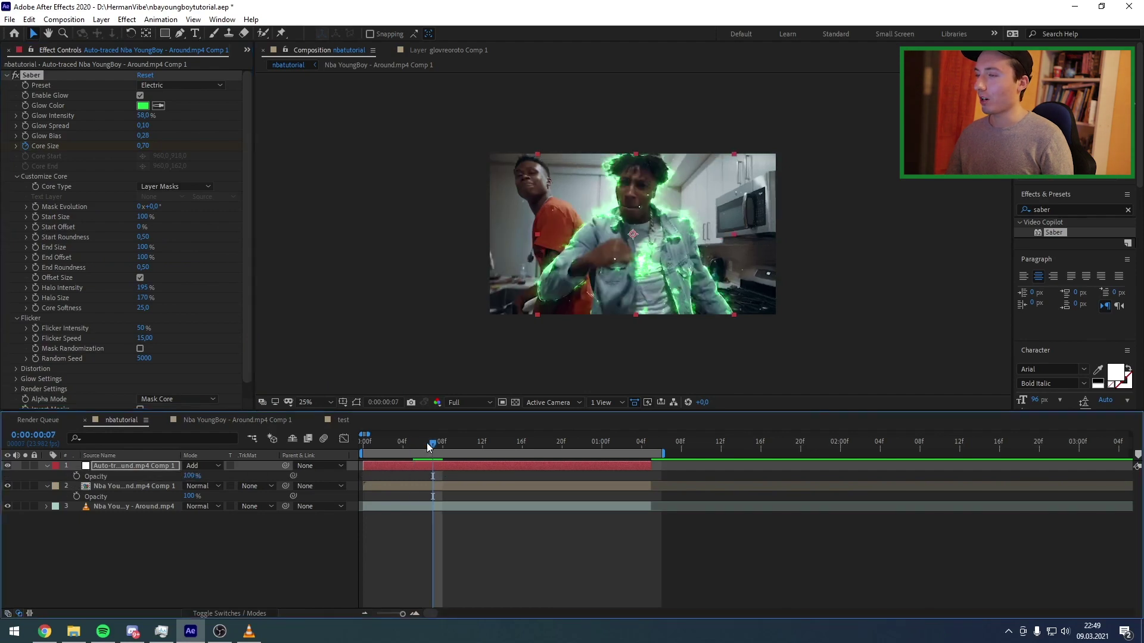
click(76, 476)
click(76, 496)
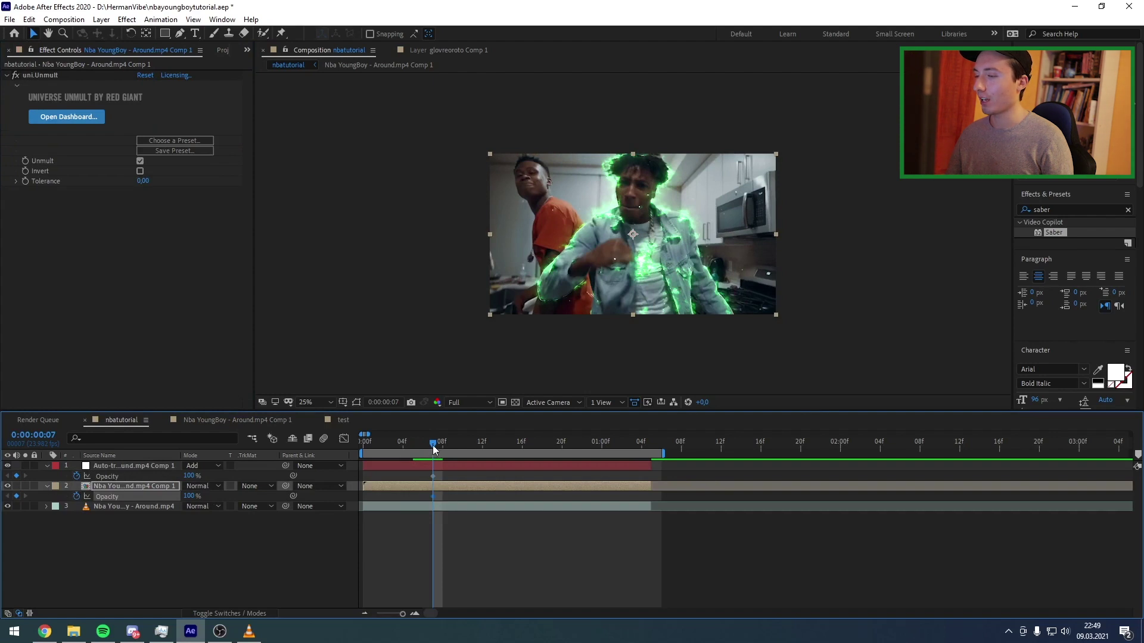
drag(432, 445, 368, 448)
click(186, 476)
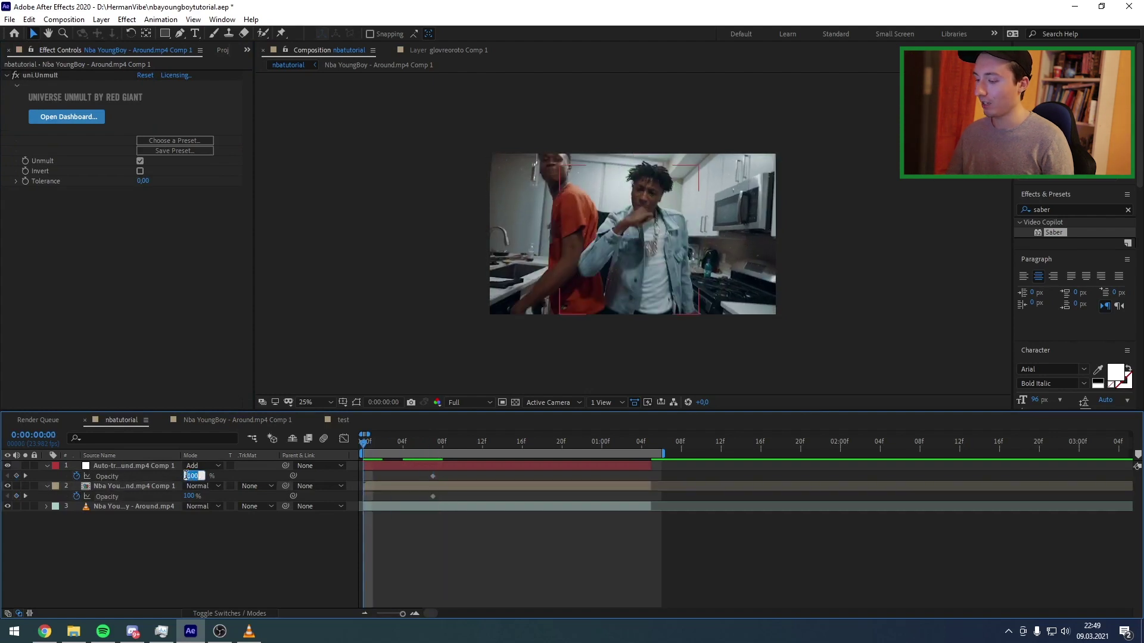
text(0)
key(Return)
key(k)
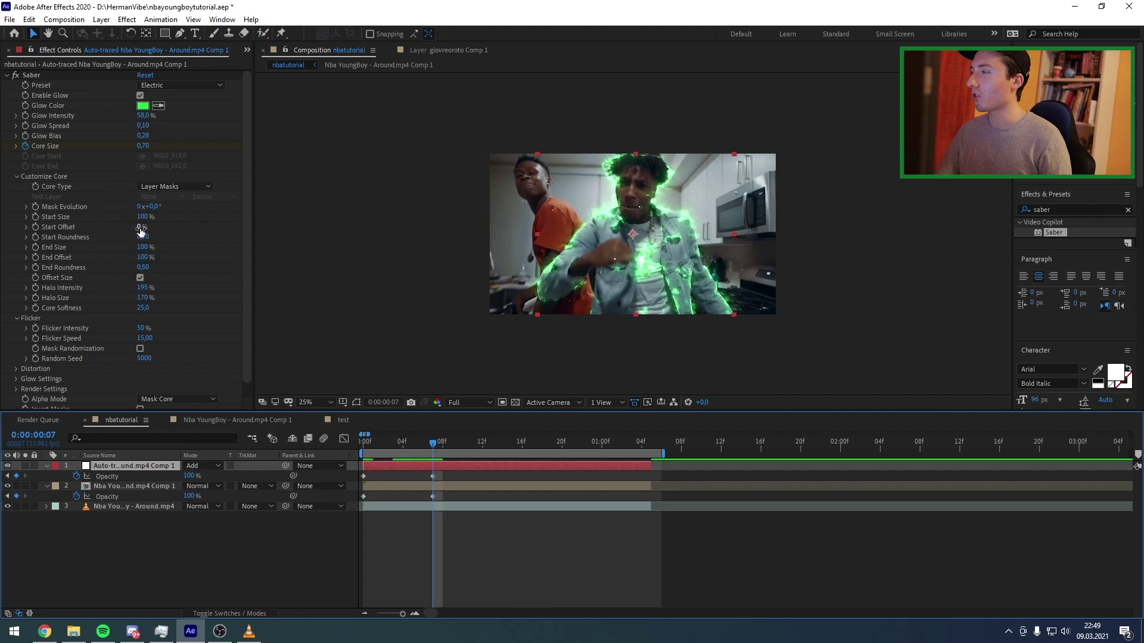
click(365, 445)
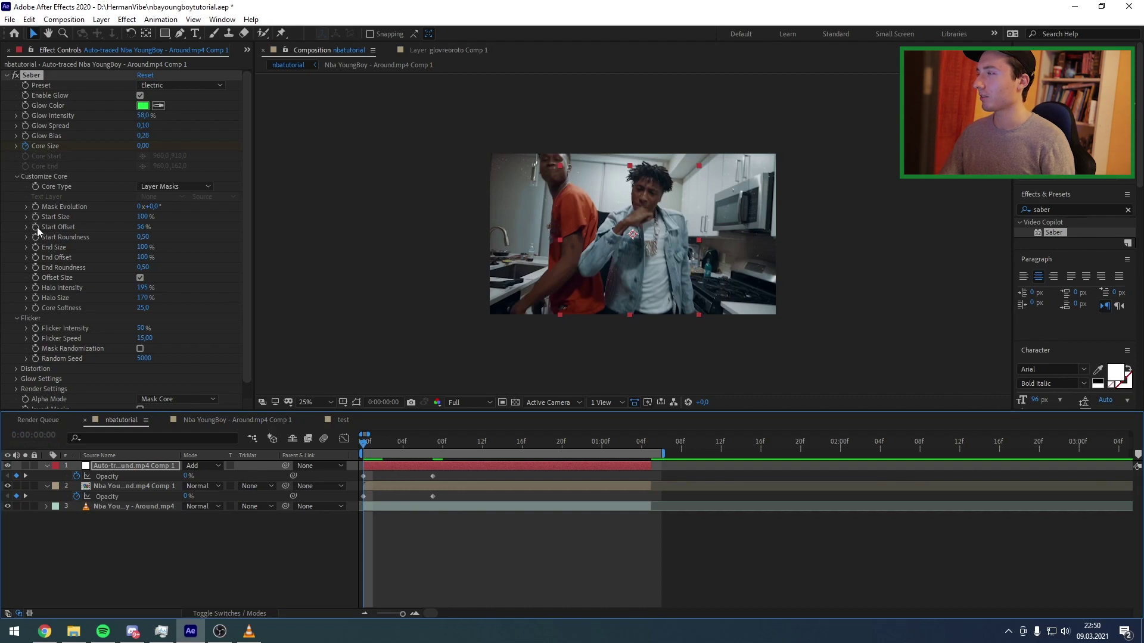
Jump to the glow layer's last frame and turn on Saber Mask Randomization.
key(o)
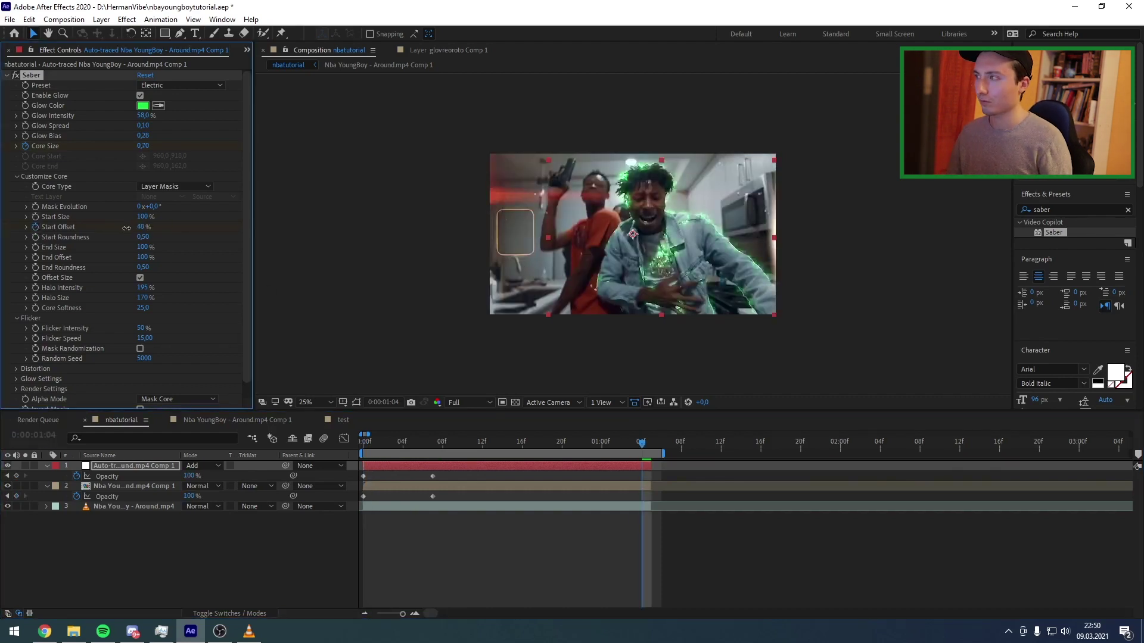
scroll(127, 228, down, 1)
click(140, 334)
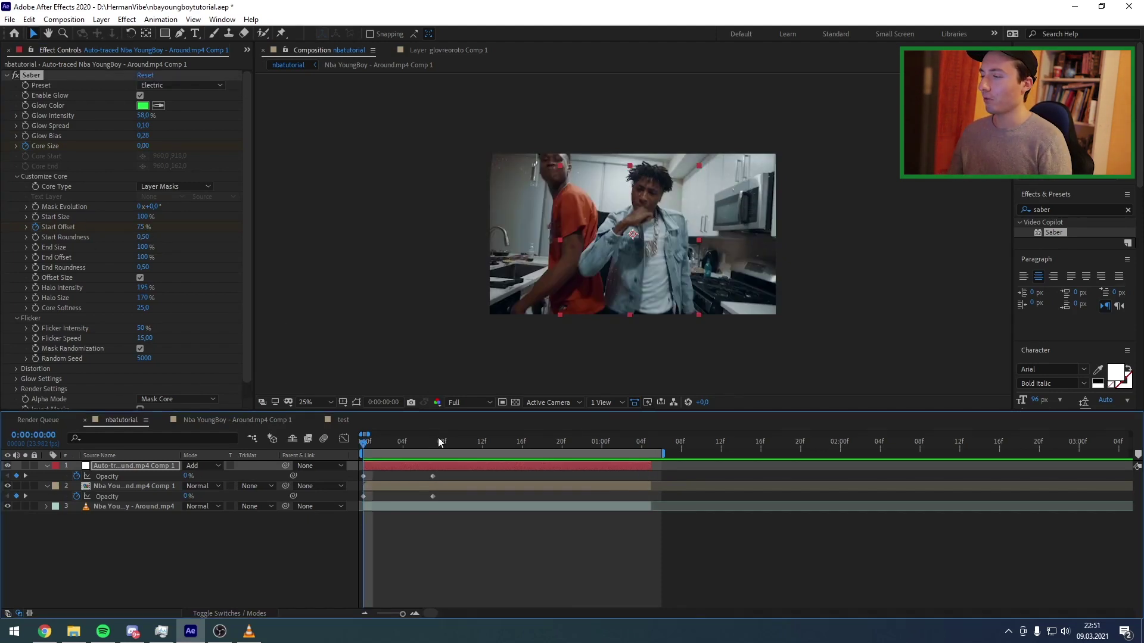
Adjust Saber Start Offset to 63% and End Offset to 90%, then preview the glow.
key(e)
click(642, 444)
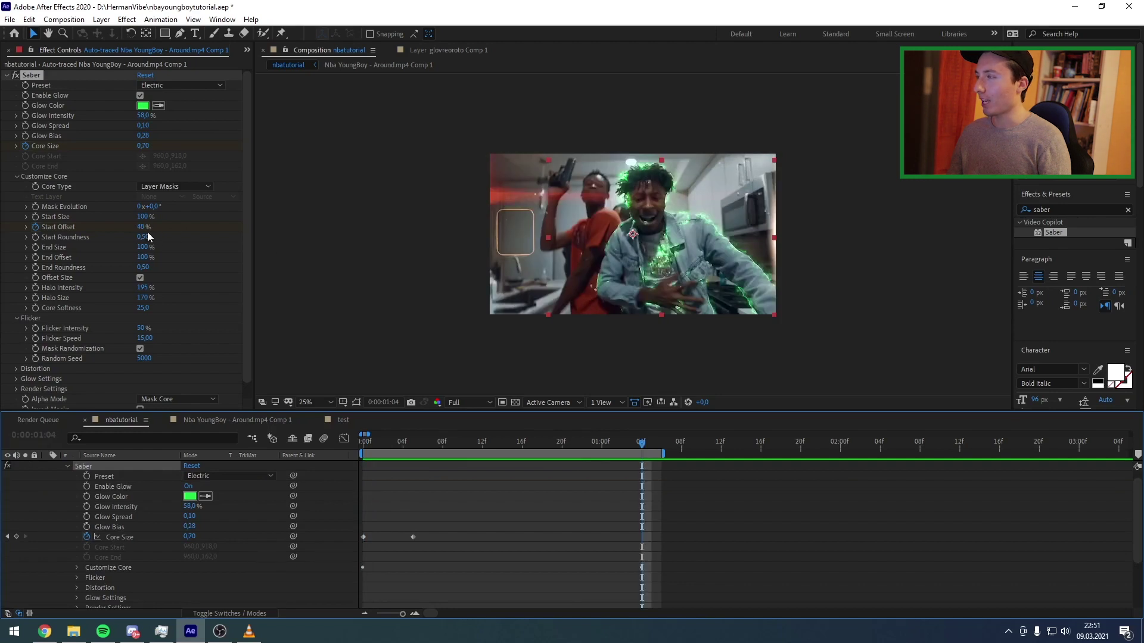
drag(147, 231, 152, 226)
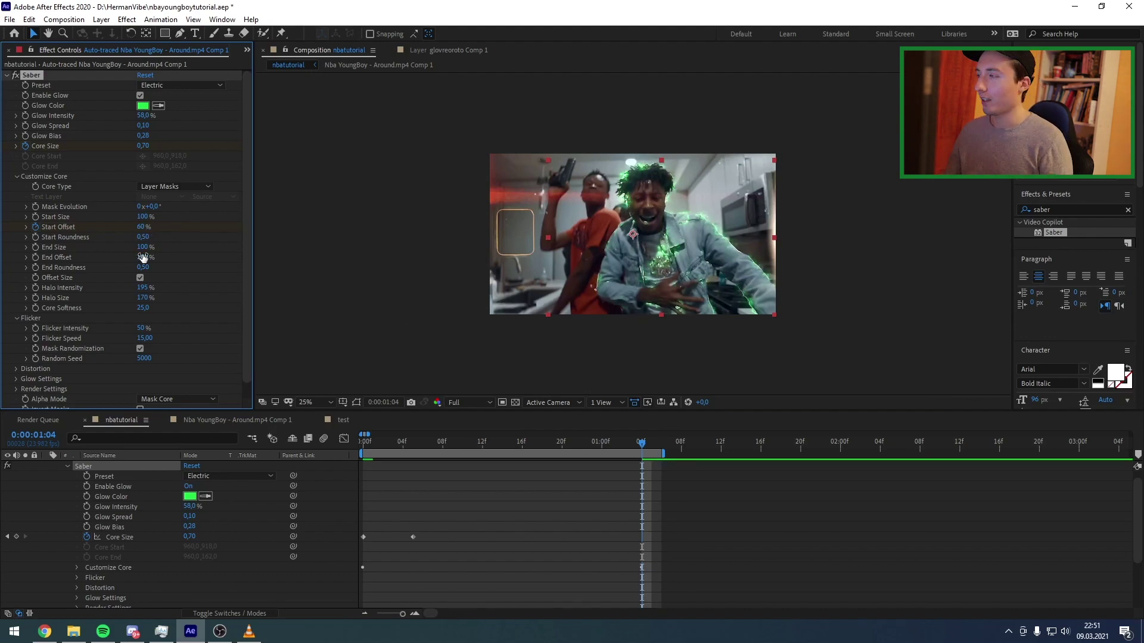
drag(139, 257, 132, 254)
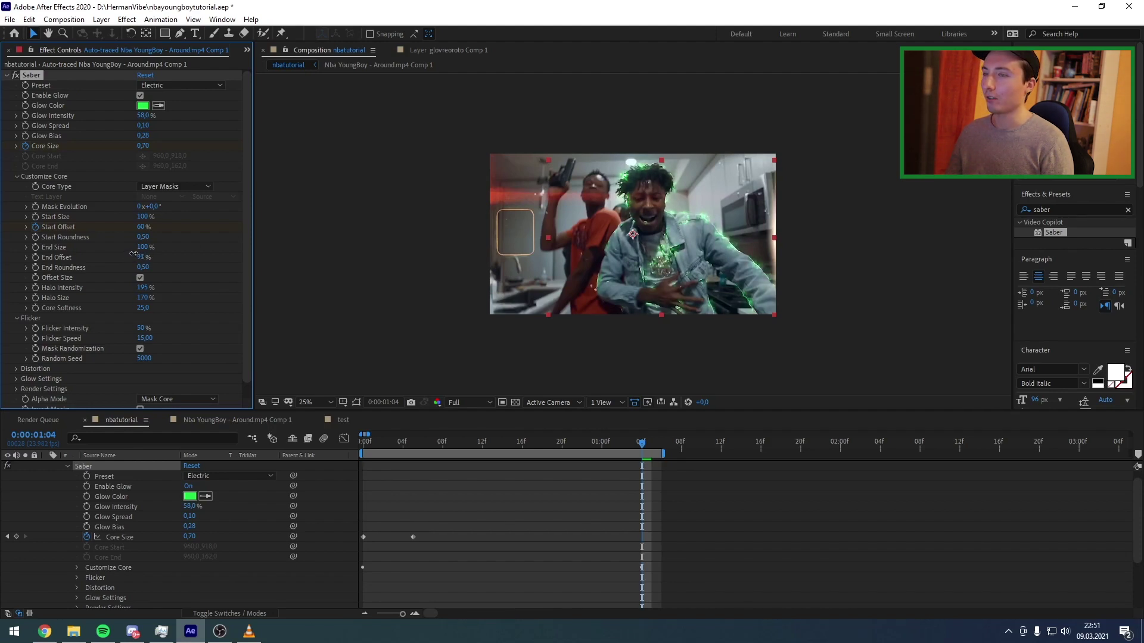
drag(133, 254, 138, 261)
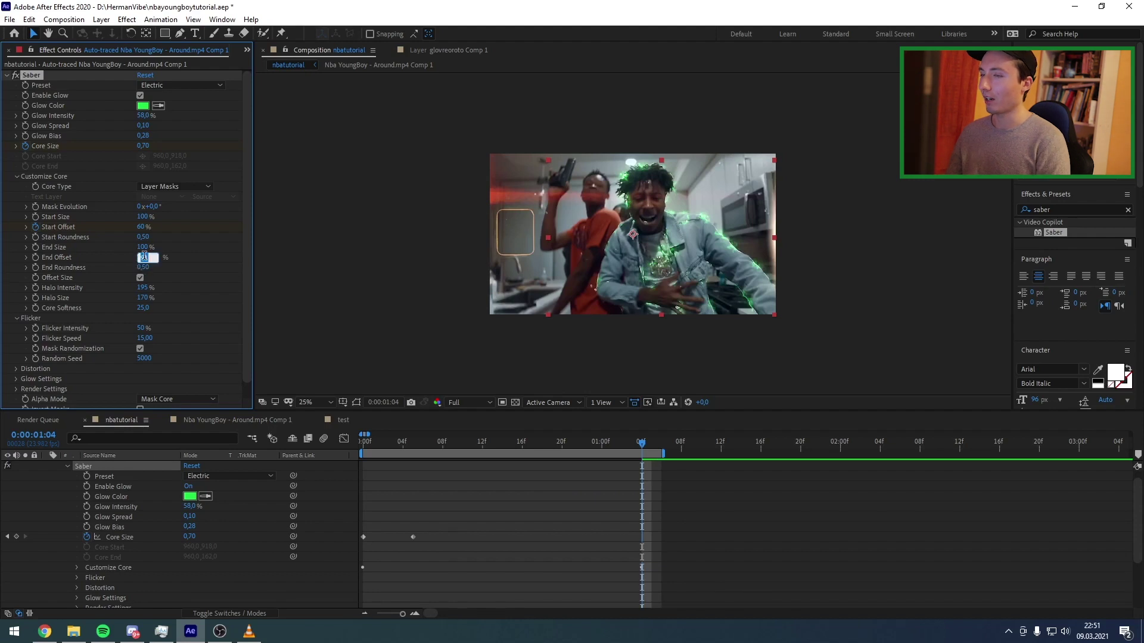
key(space)
Lower Saber's Glow Bias to 0.15.
drag(146, 136, 144, 140)
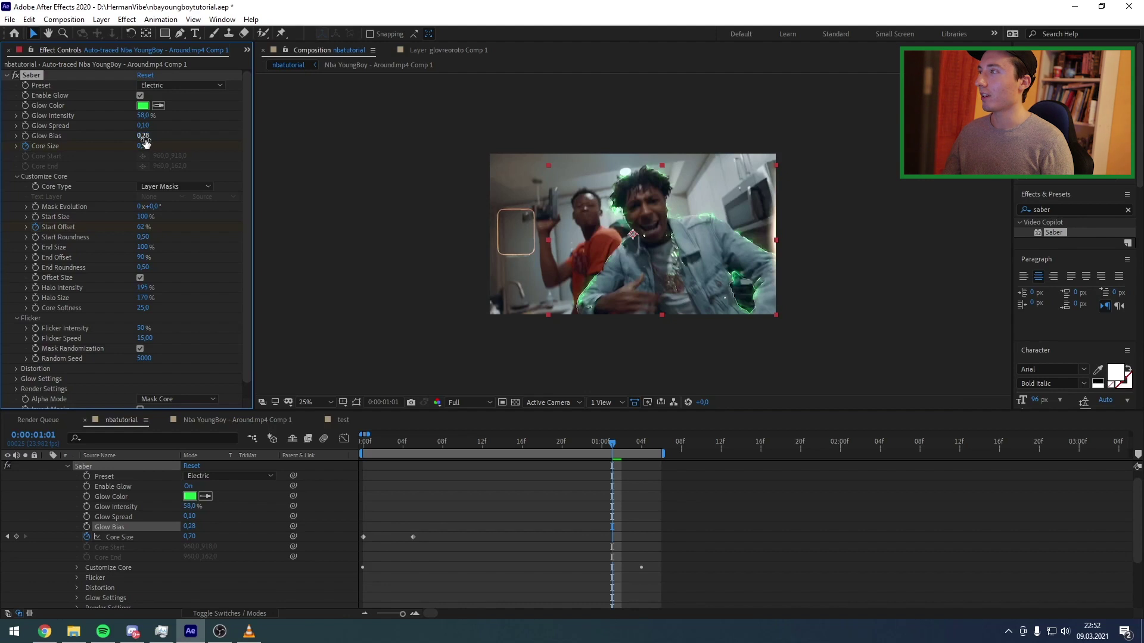
click(144, 137)
text(1)
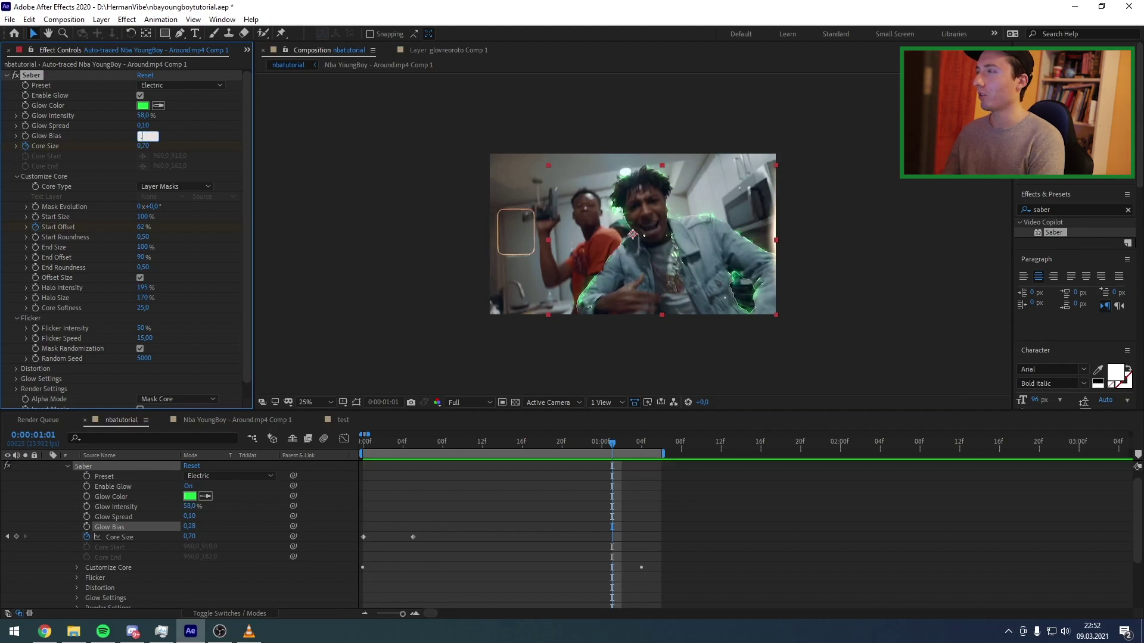
text(0,15)
key(Return)
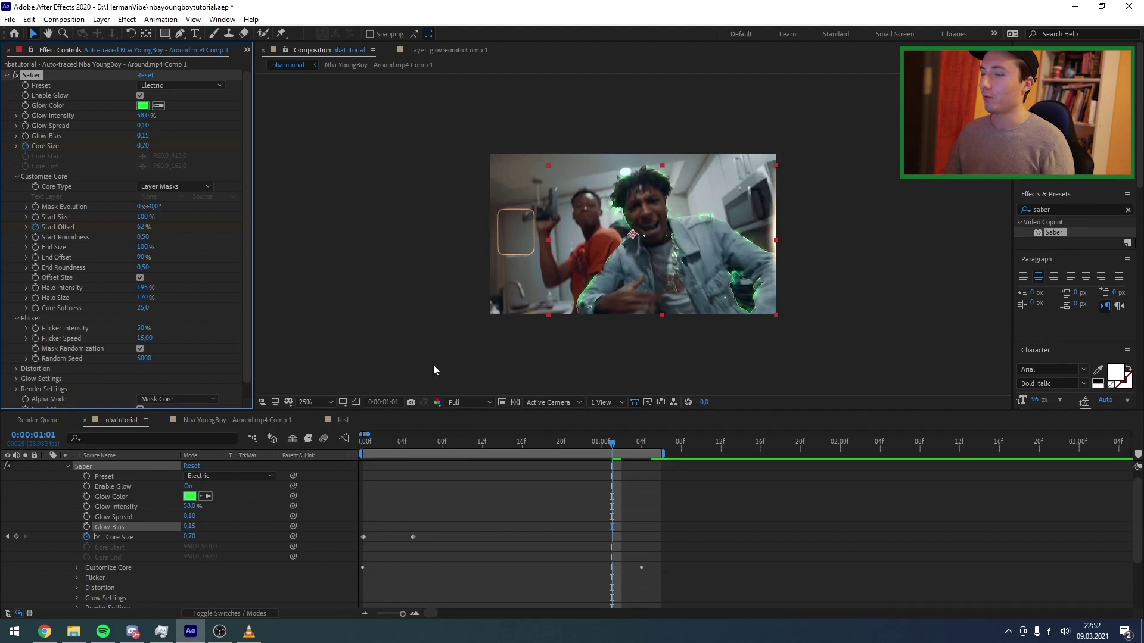
Move to frame 22 and open the edge-detection precomp.
click(582, 443)
scroll(302, 503, up, 1)
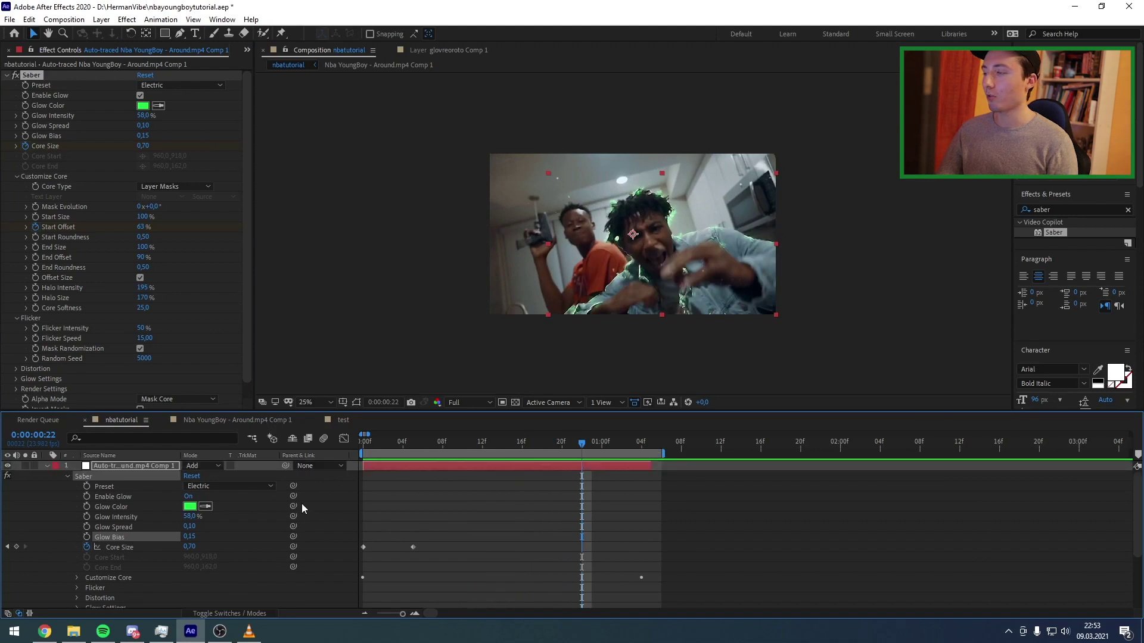
click(46, 466)
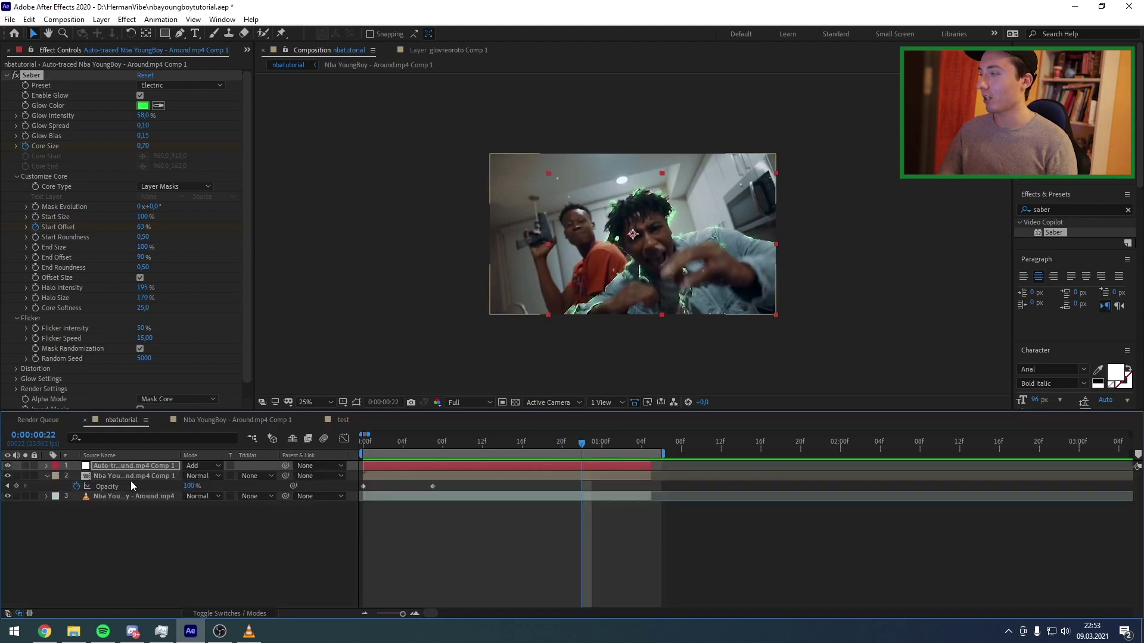
double_click(131, 478)
Narrow the precomp's Levels input range to Input Black 130 and Input White 143.
scroll(245, 277, down, 3)
scroll(207, 308, down, 1)
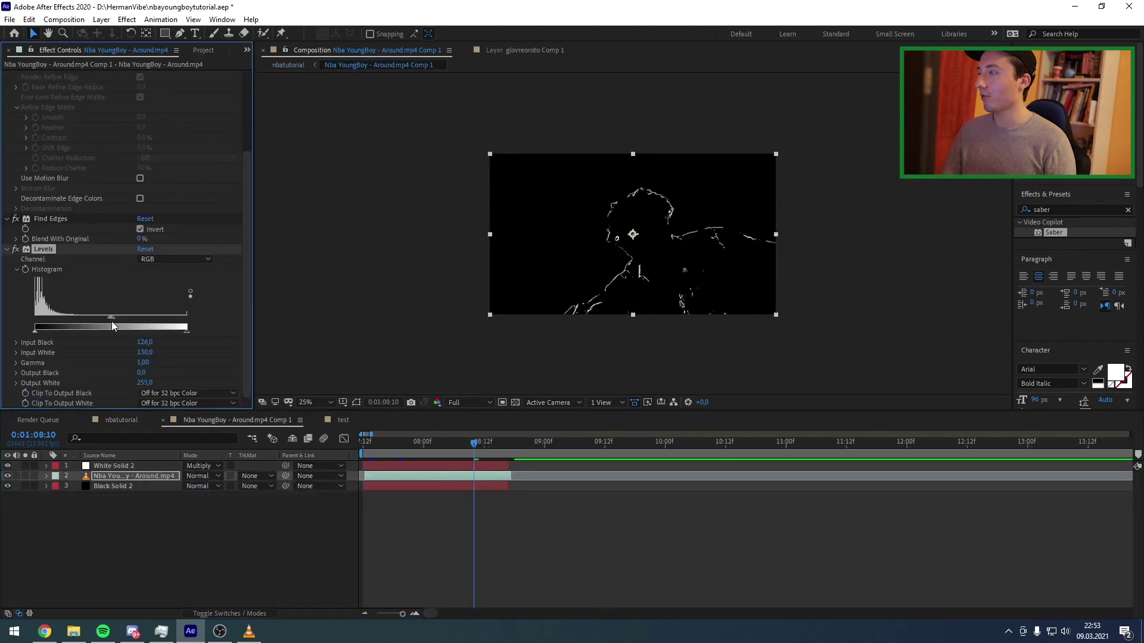
mouse_move(109, 319)
mouse_down()
mouse_move(72, 320)
mouse_move(146, 319)
mouse_move(117, 319)
mouse_up()
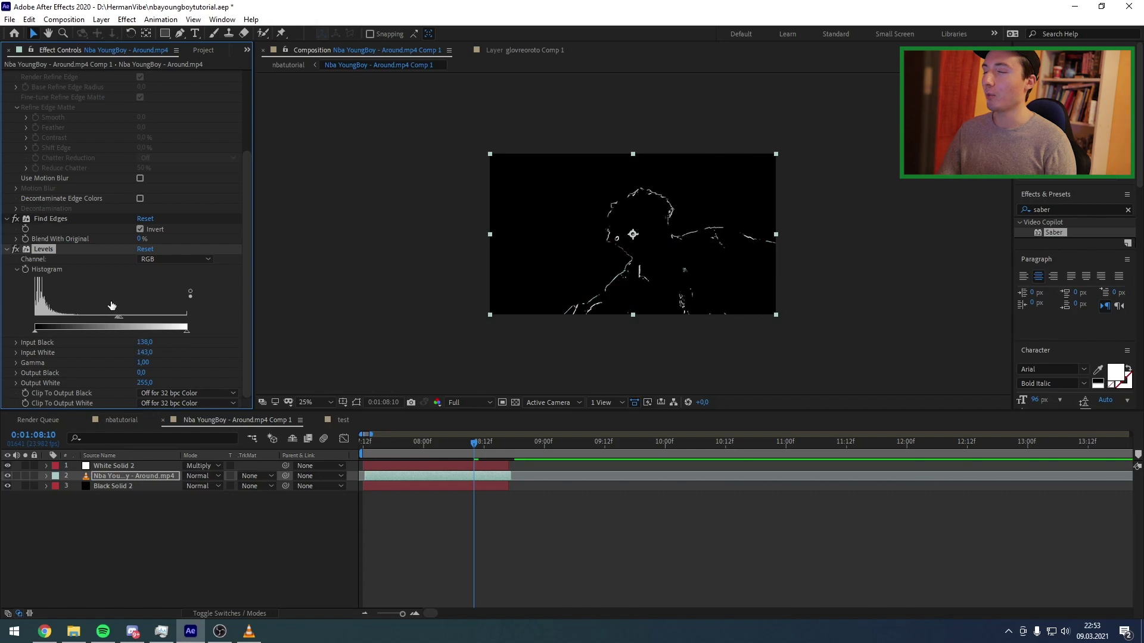
Return to the nbatutorial composition and open the Layer > Auto-trace settings.
click(131, 421)
click(101, 19)
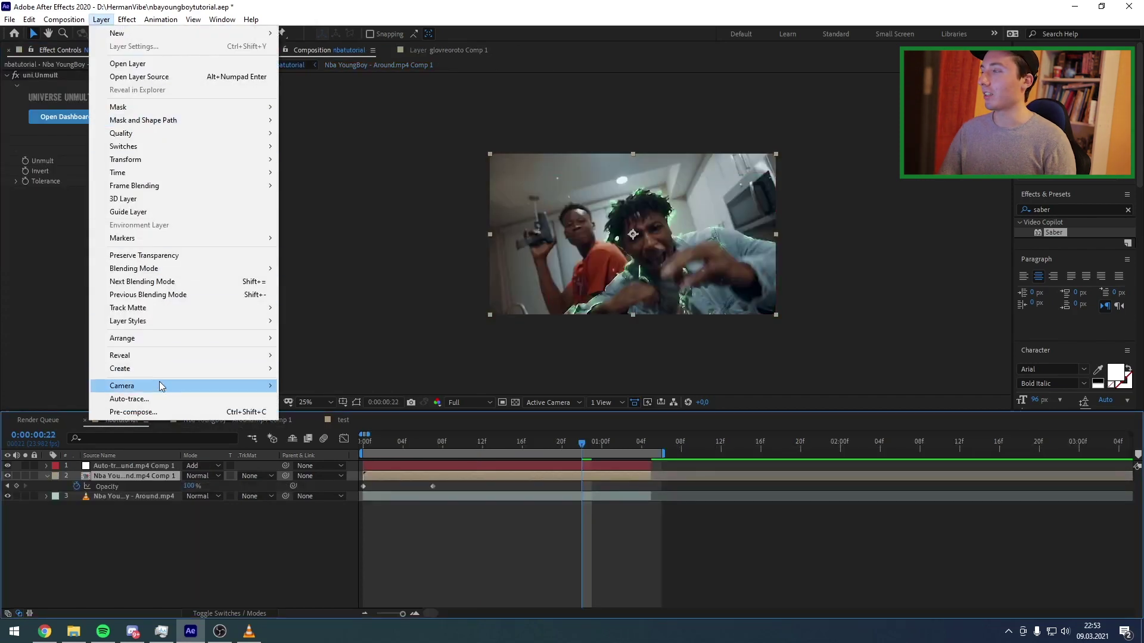
click(158, 399)
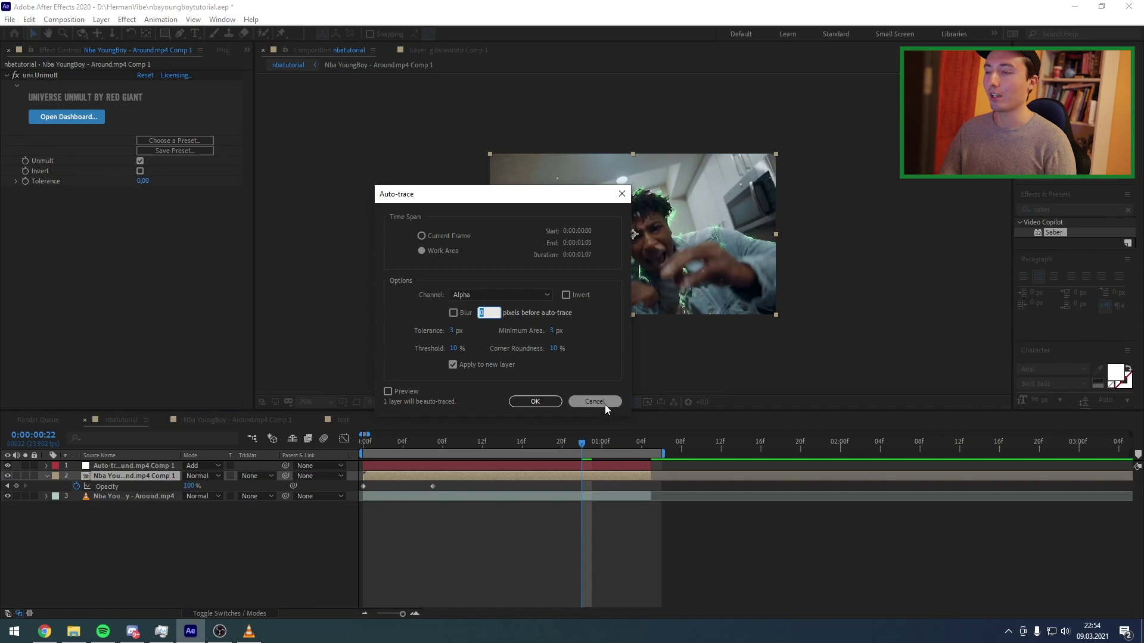